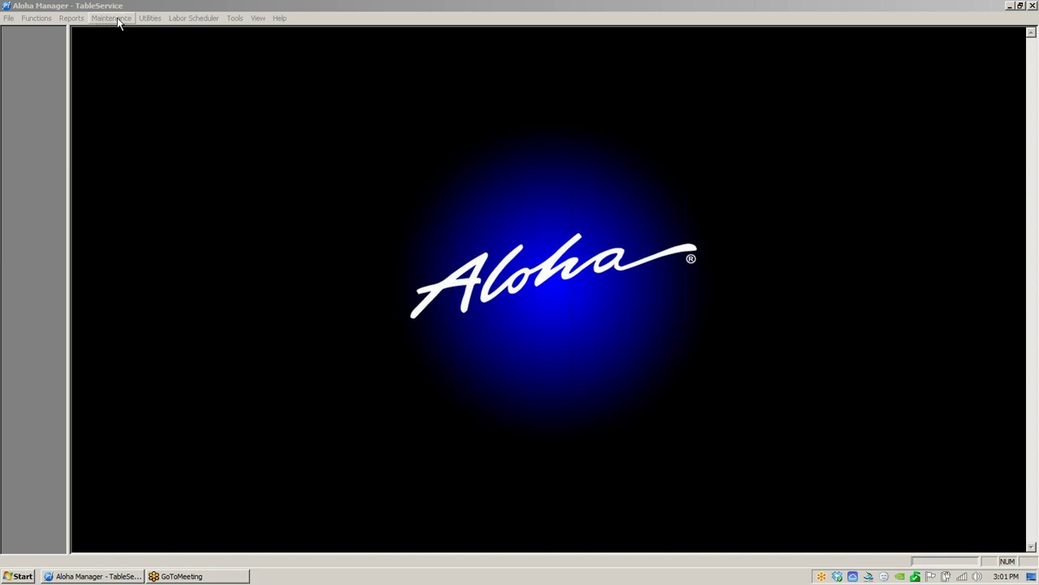
# Open the system's table maintenance and start a new table record with table number 1.
pyautogui.click(118, 18)
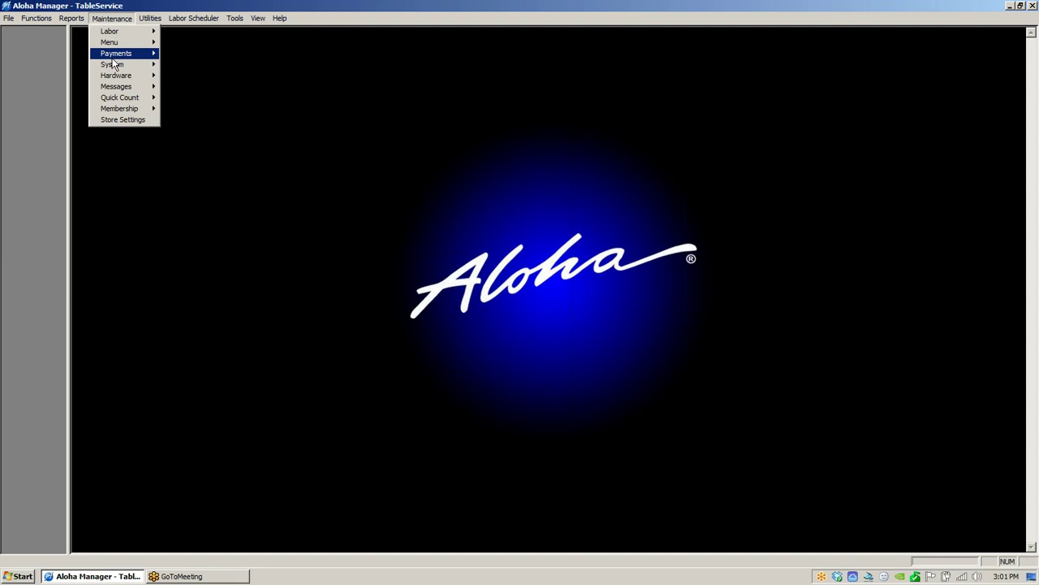
pyautogui.moveTo(112, 65)
pyautogui.click(180, 152)
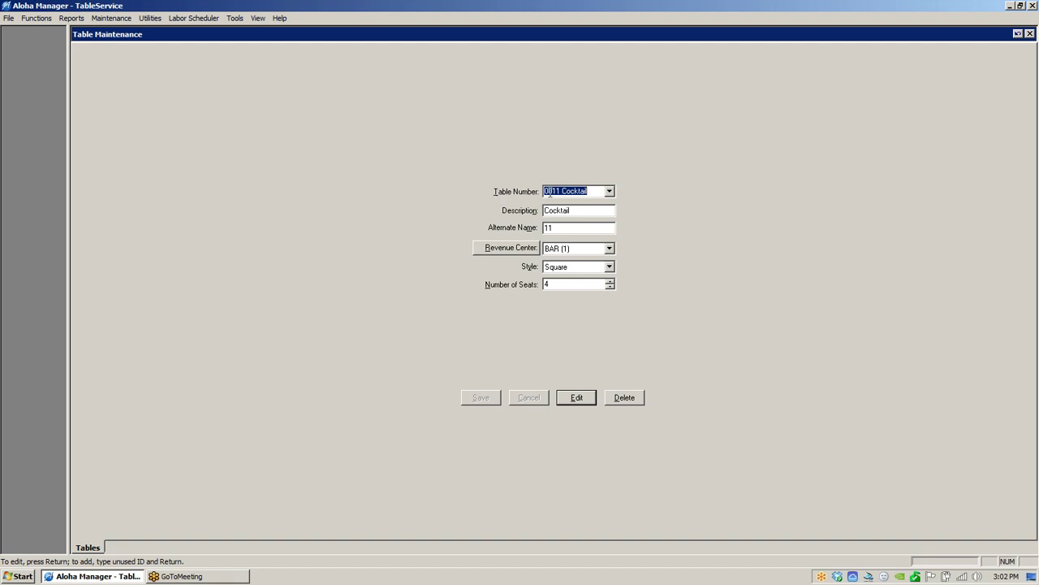
pyautogui.click(609, 192)
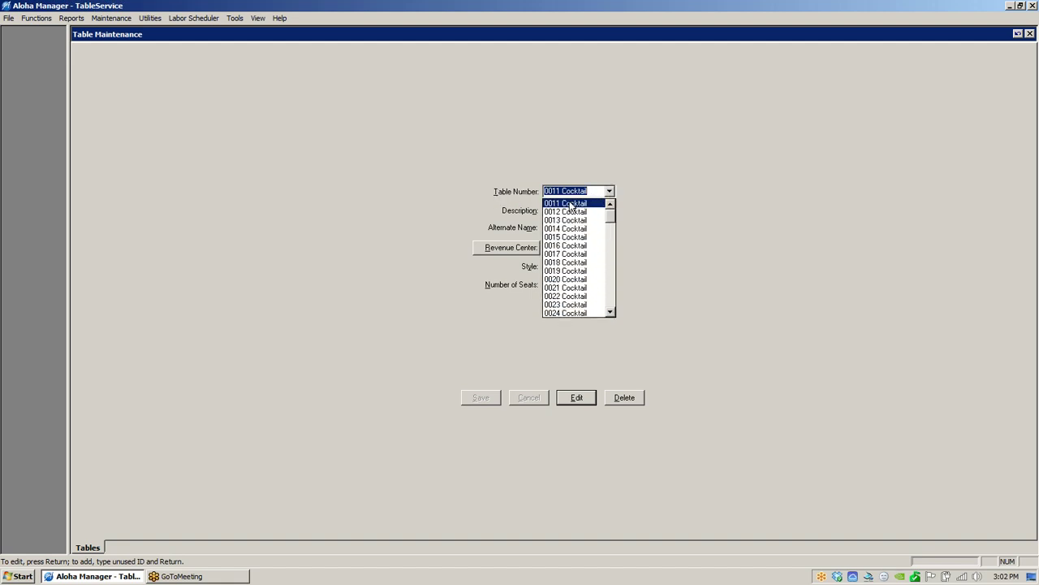
pyautogui.click(558, 150)
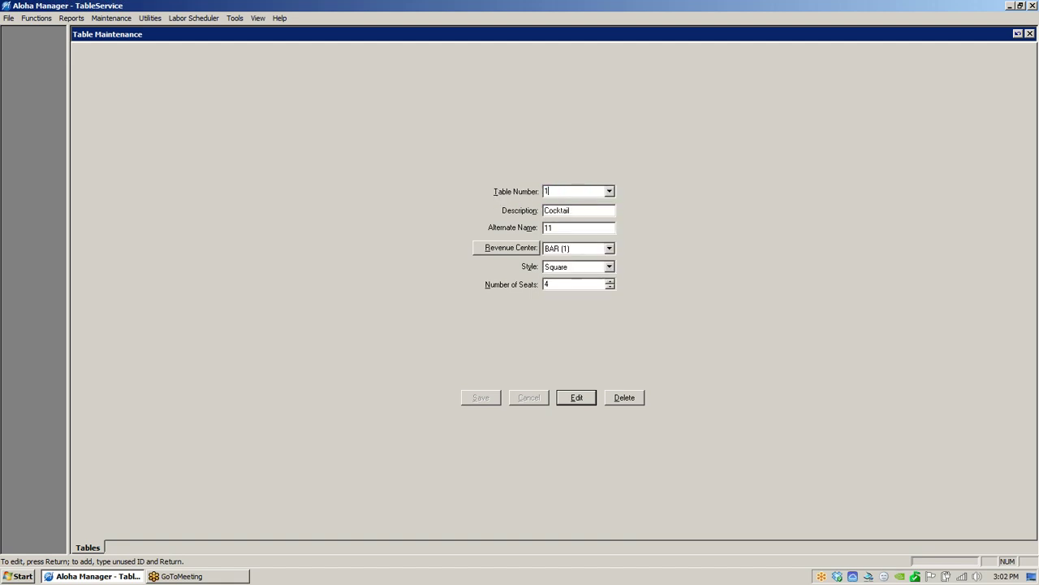
pyautogui.write('1')
pyautogui.press('Return')
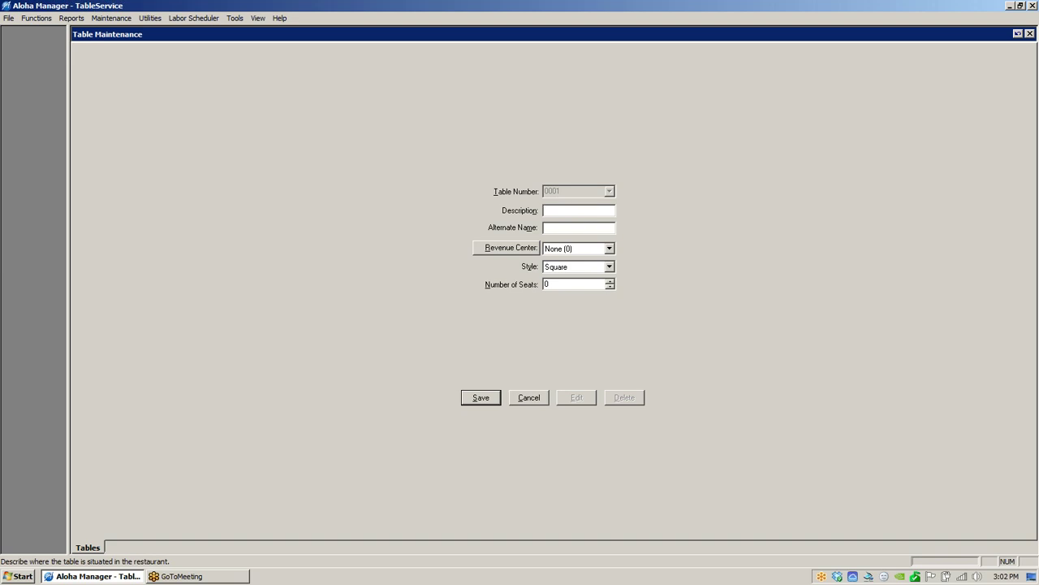
# Enter "Table" as the new table's description and "P1" as its alternate name.
pyautogui.write('TABle')
pyautogui.press('Left')
pyautogui.press('Left')
pyautogui.press('Left')
pyautogui.press('BackSpace')
pyautogui.write('a')
pyautogui.click(558, 210)
pyautogui.press('BackSpace')
pyautogui.write('b')
pyautogui.press('BackSpace')
pyautogui.write('b')
pyautogui.press('Delete')
pyautogui.write('B')
pyautogui.doubleClick(568, 210)
pyautogui.write('Table')
pyautogui.click(553, 228)
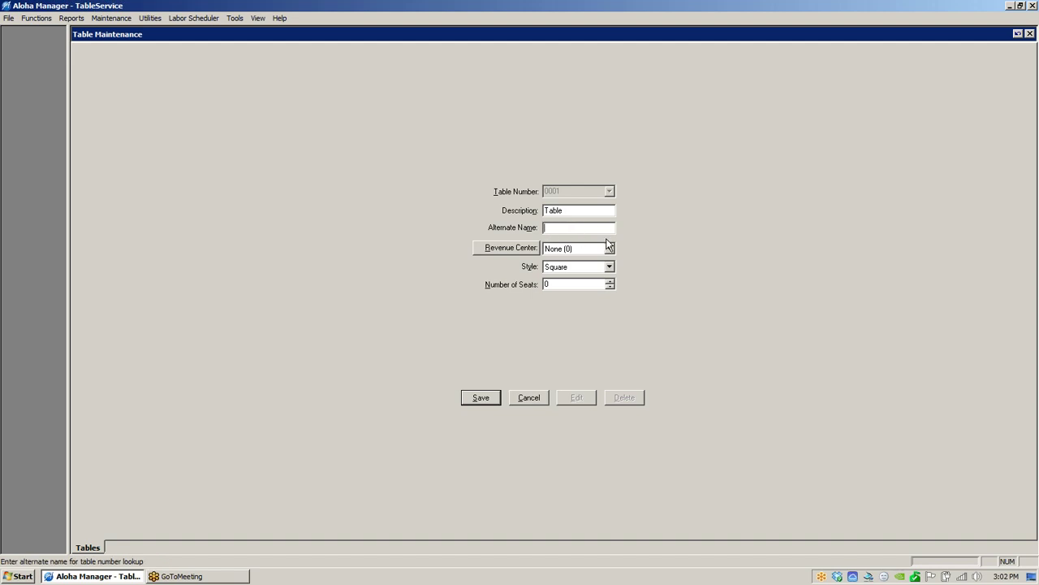
pyautogui.write('P1')
# Assign the new table to the PATIO (4) revenue center and set its style to Round.
pyautogui.click(609, 250)
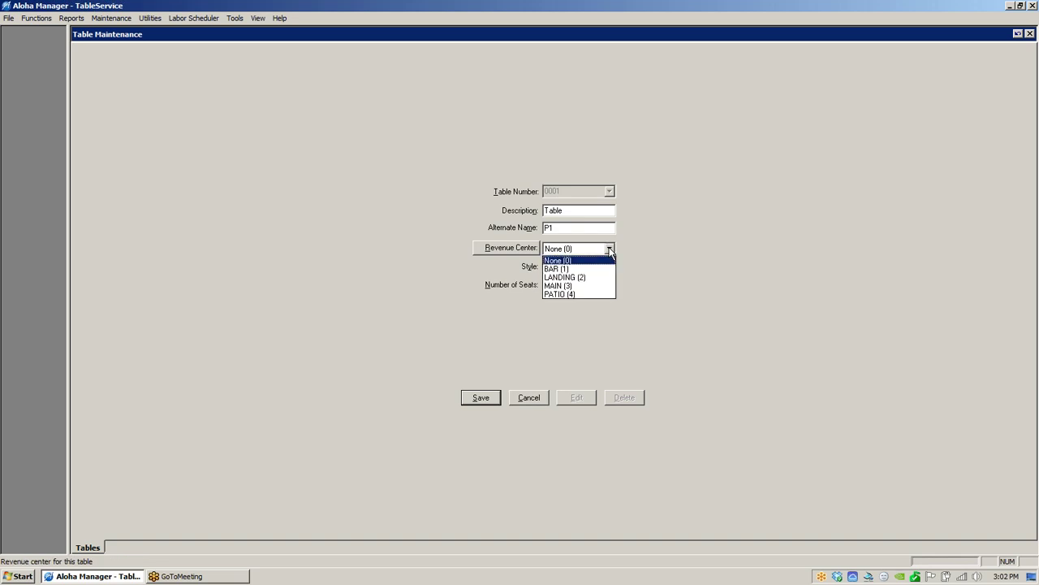
pyautogui.click(567, 295)
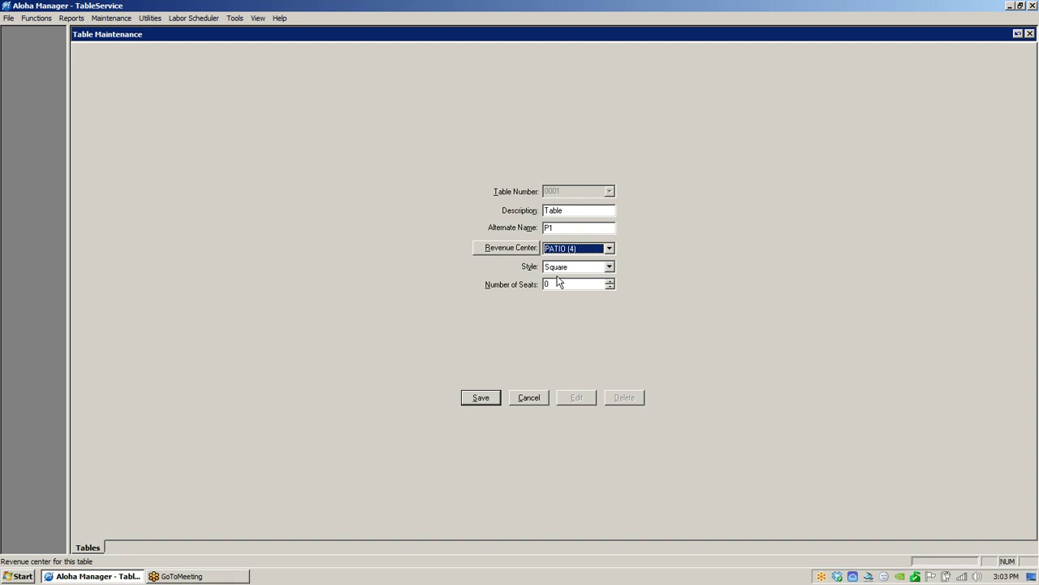
pyautogui.click(609, 267)
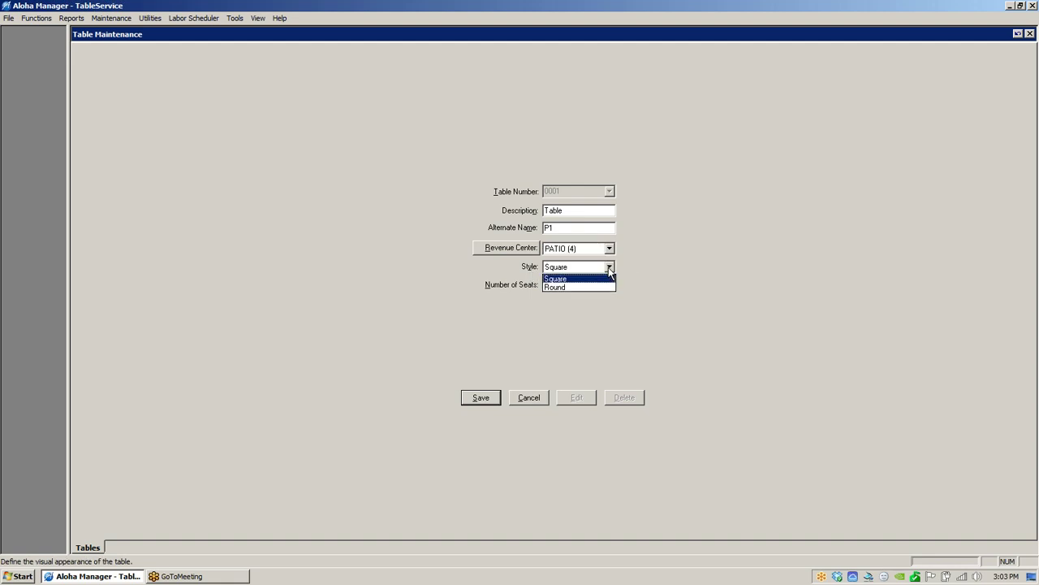
pyautogui.click(563, 288)
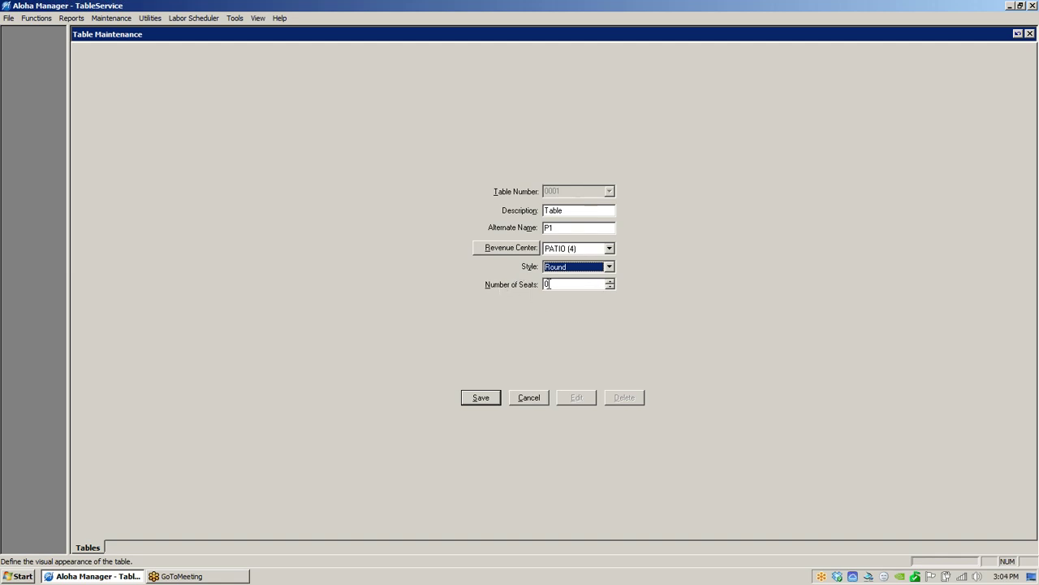
# Set the table's number of seats to 4 and save the record.
pyautogui.click(610, 280)
pyautogui.click(610, 280)
pyautogui.click(610, 280)
pyautogui.click(610, 281)
pyautogui.click(609, 281)
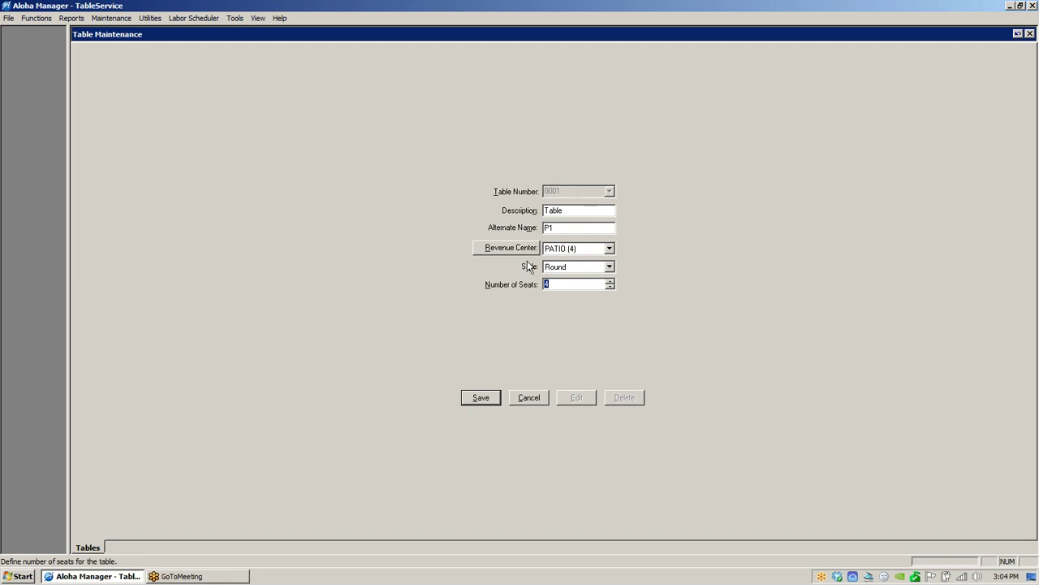
pyautogui.click(493, 398)
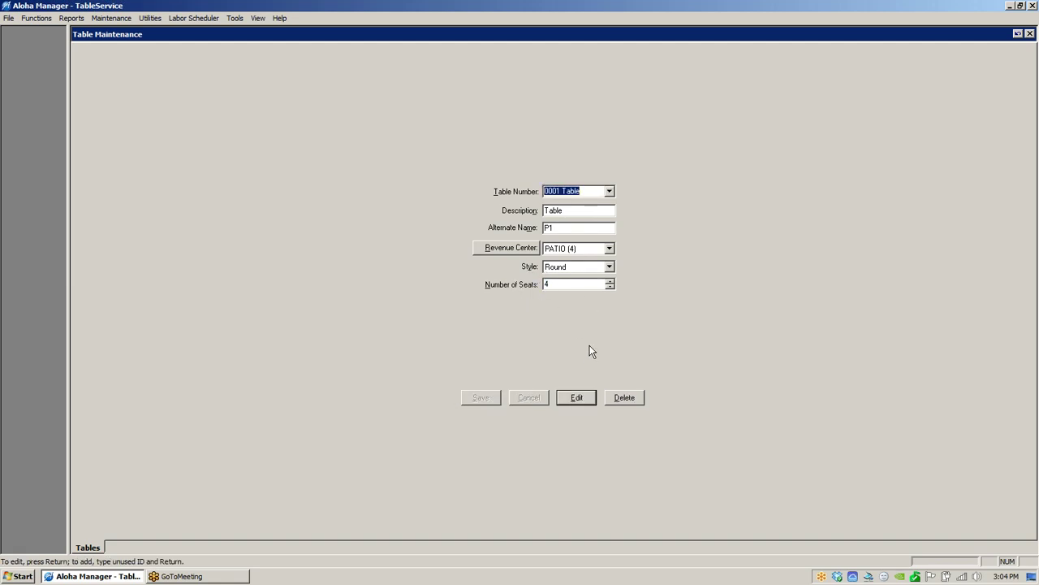
# Copy table 0001 to new tables 2 through 10, including description, revenue center, style and number of seats.
pyautogui.click(609, 191)
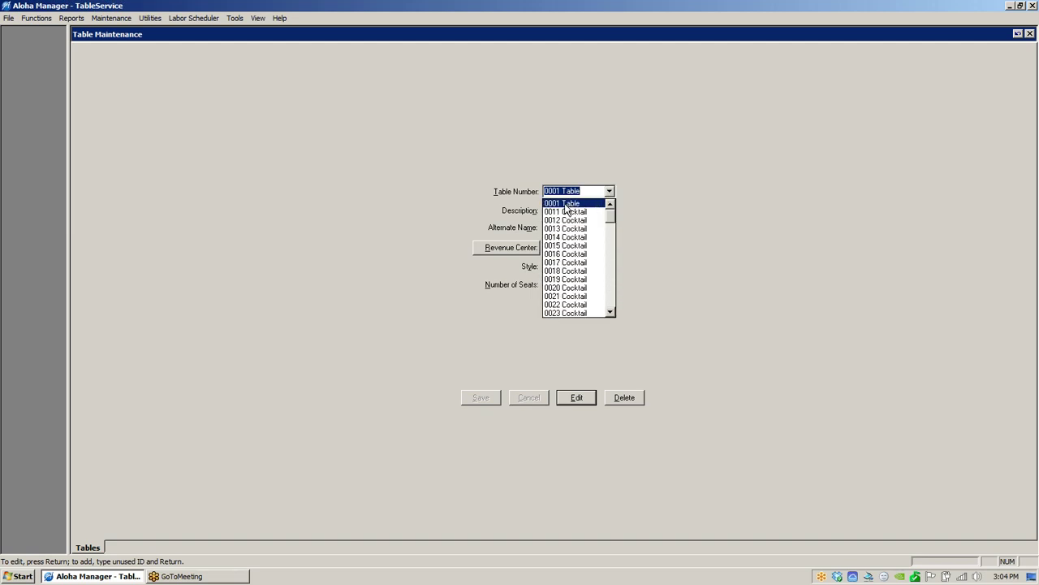
pyautogui.click(566, 204)
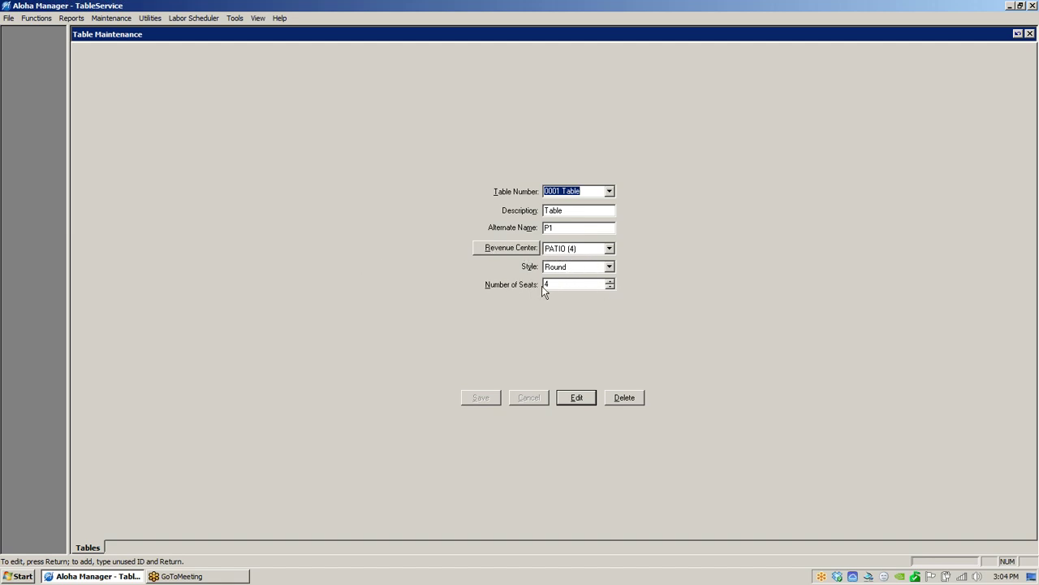
pyautogui.rightClick(383, 195)
pyautogui.click(376, 200)
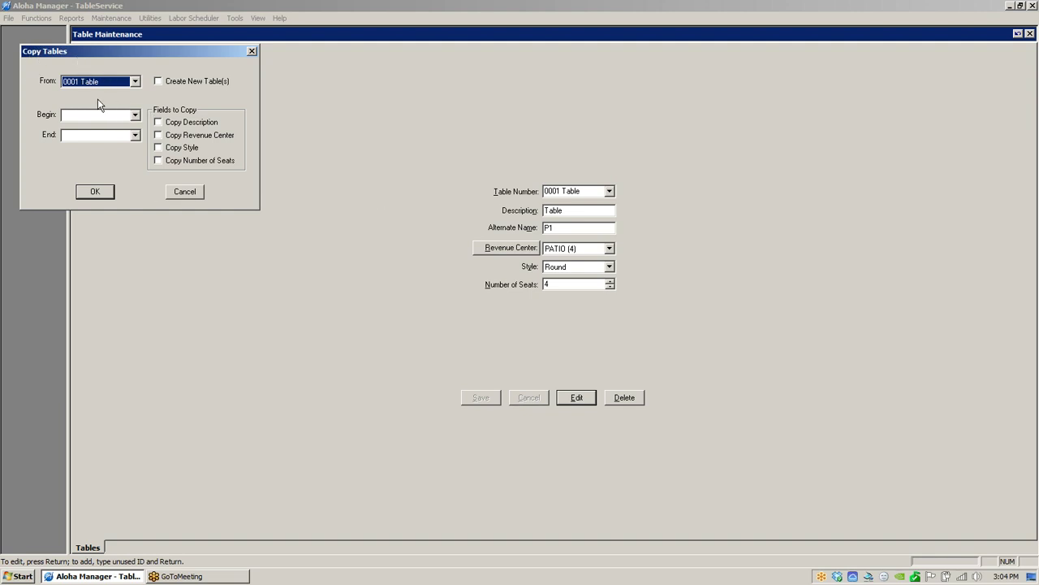
pyautogui.click(160, 82)
pyautogui.click(157, 122)
pyautogui.click(158, 135)
pyautogui.click(160, 148)
pyautogui.click(74, 116)
pyautogui.write('2')
pyautogui.click(98, 136)
pyautogui.write('10')
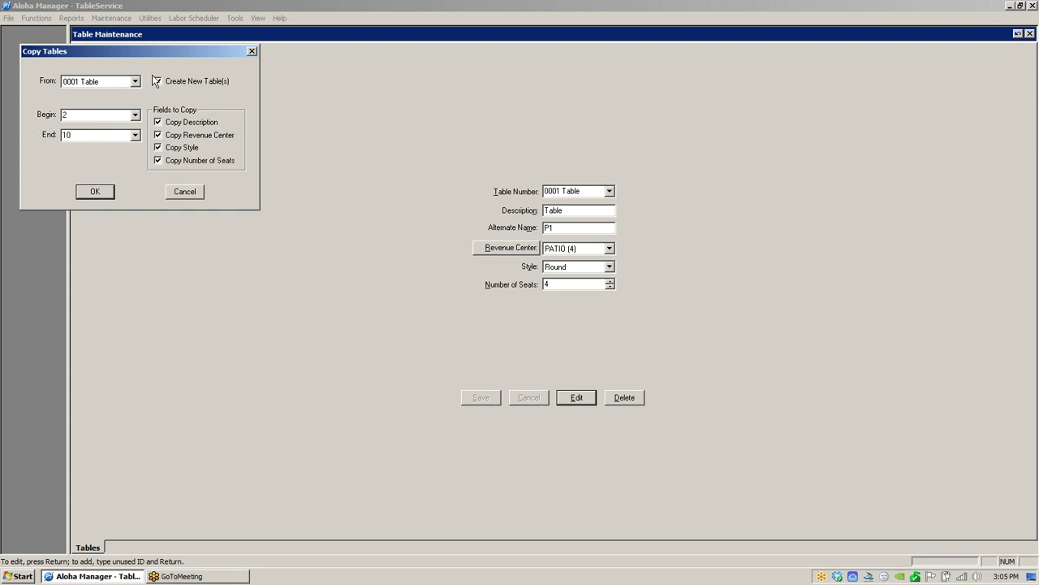
pyautogui.click(96, 192)
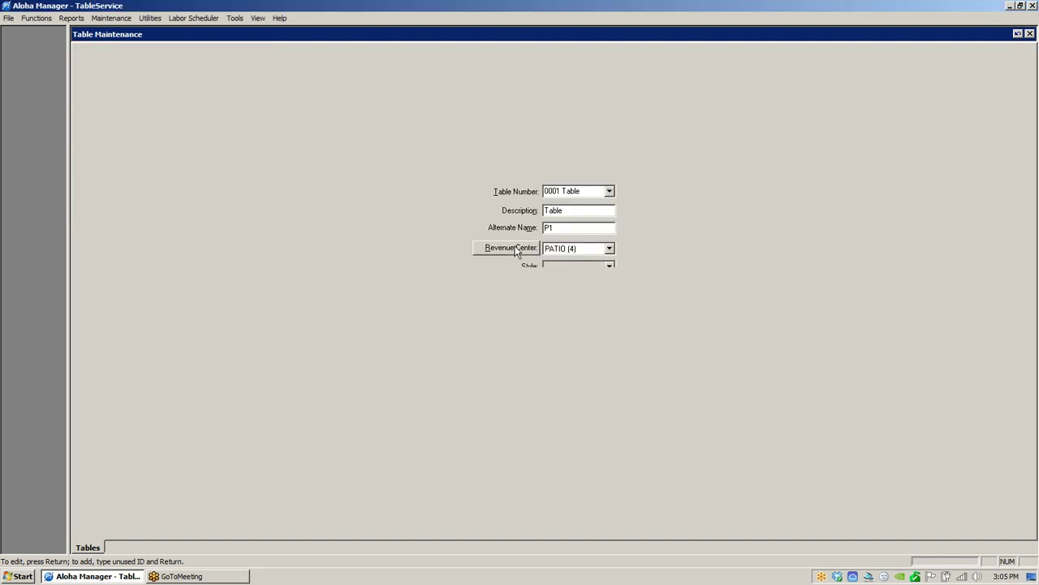
# Change table 0002's alternate name to "P2" and save the record.
pyautogui.click(608, 192)
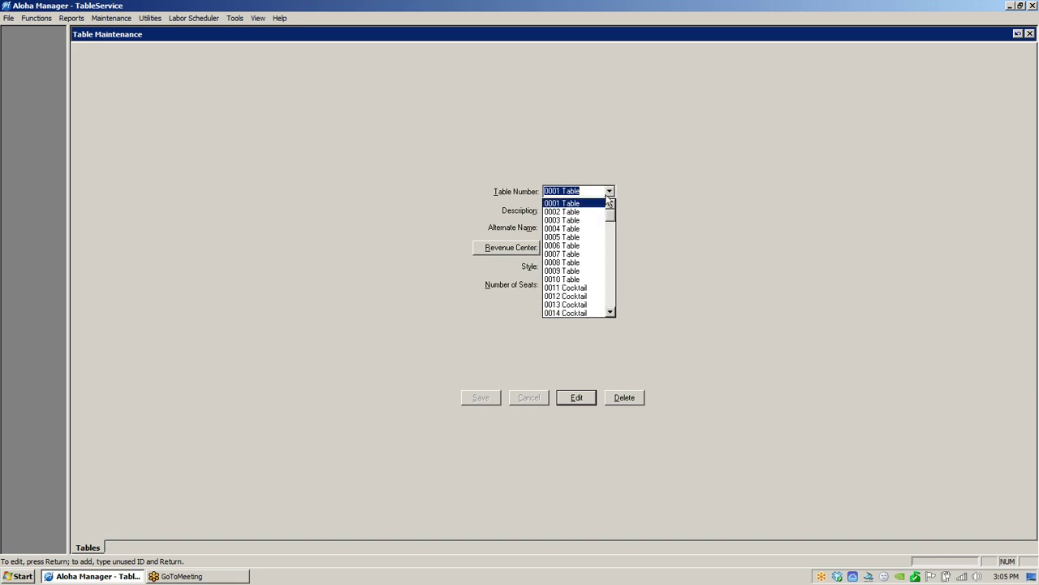
pyautogui.click(569, 203)
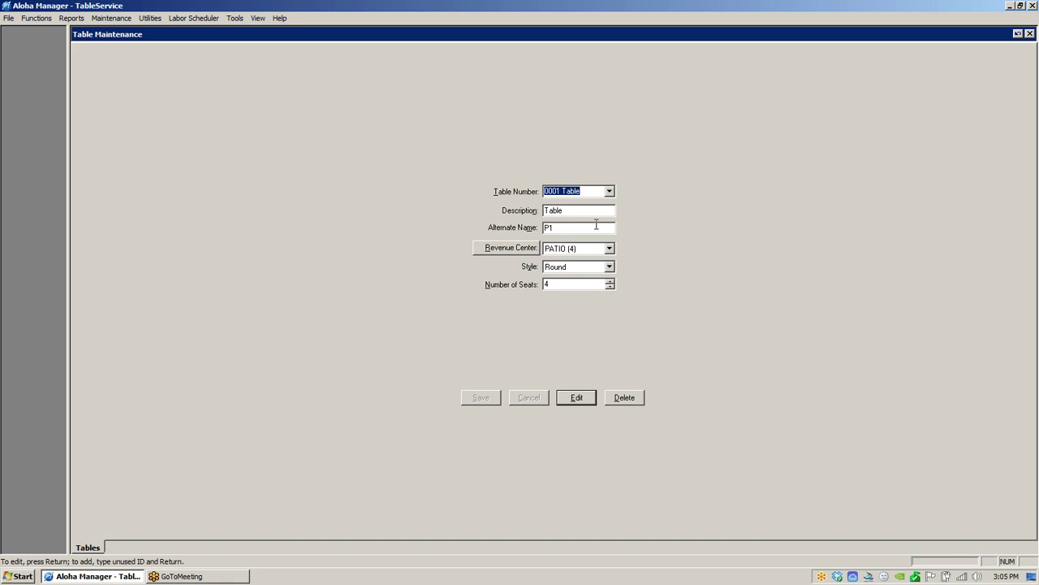
pyautogui.click(581, 213)
pyautogui.press('Return')
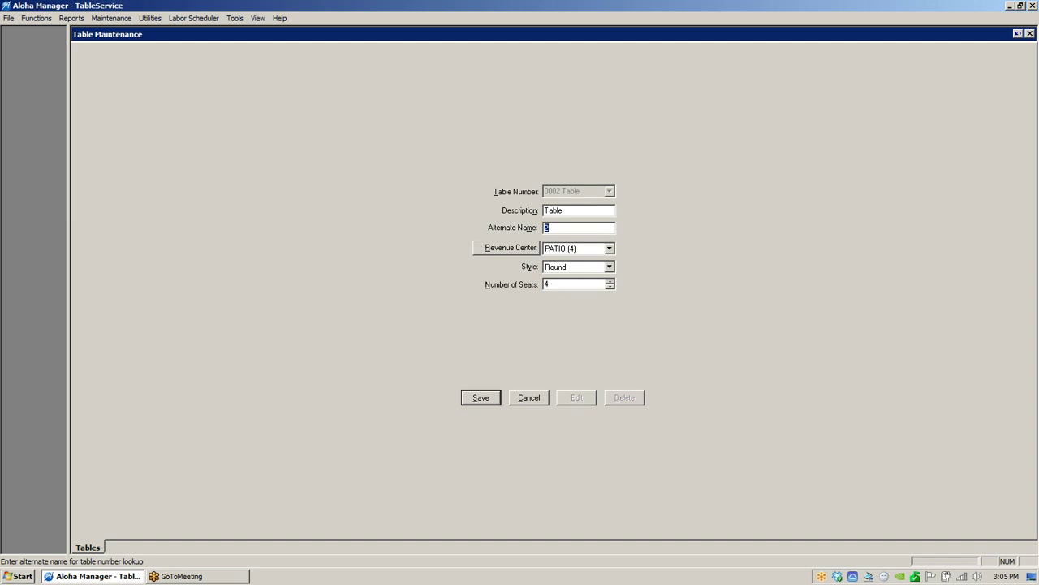
pyautogui.write('p2')
pyautogui.press('BackSpace')
pyautogui.press('capslock')
pyautogui.write('P2')
pyautogui.click(483, 395)
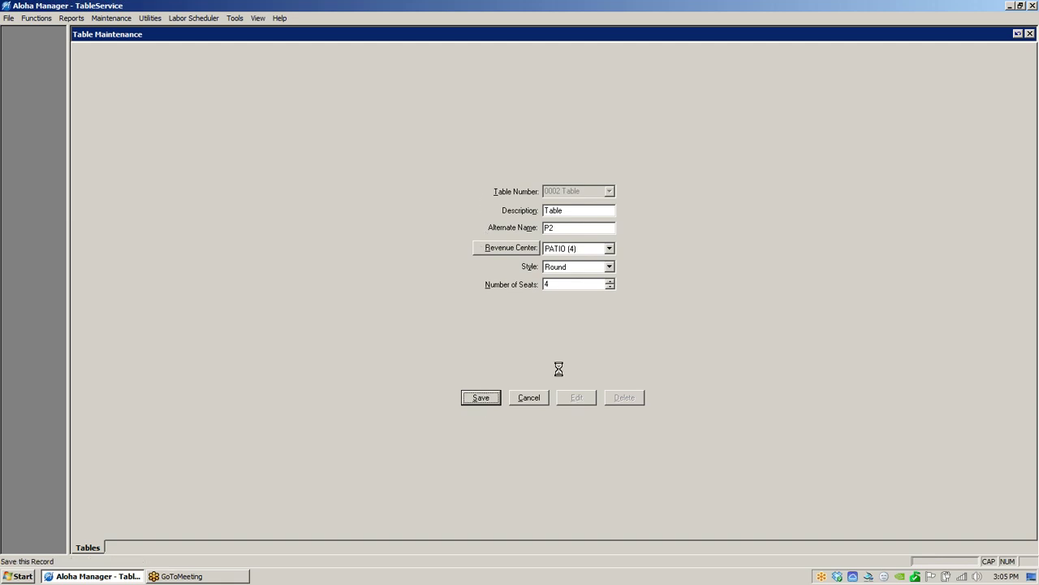
pyautogui.click(609, 192)
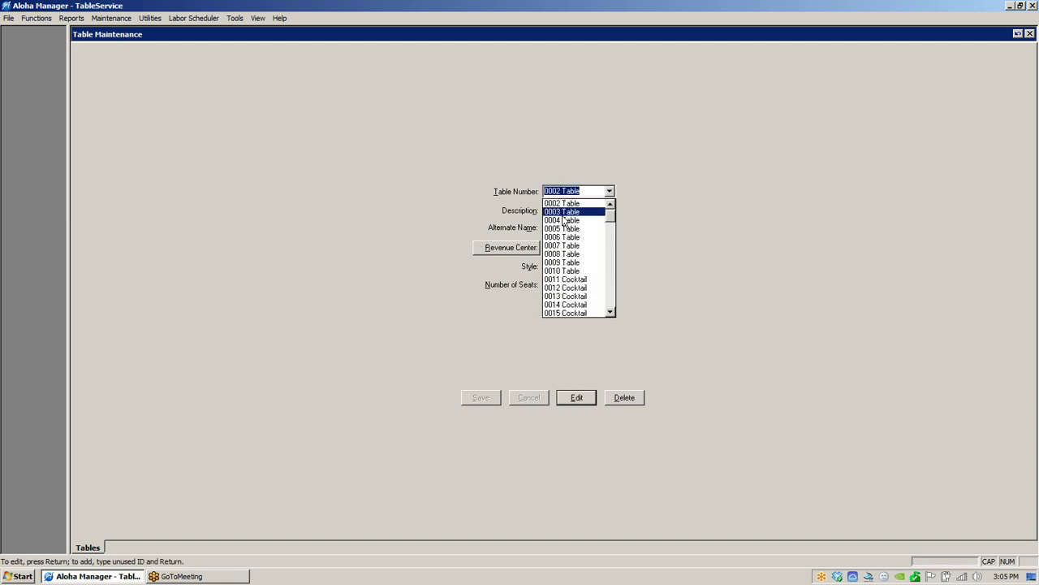
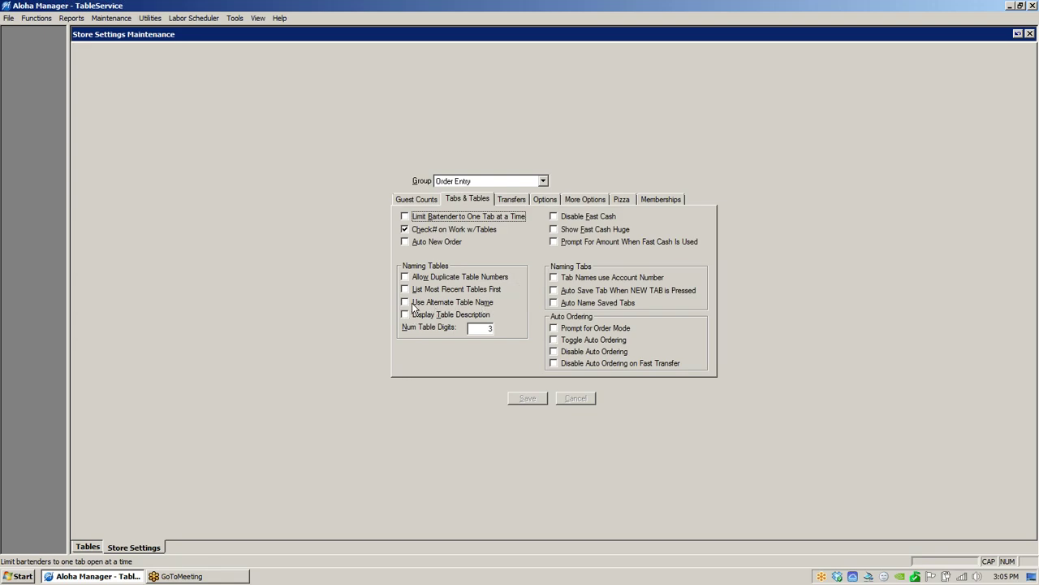
# Enable Use Alternate Table Name in the Order Entry store settings for tabs and tables, and save.
pyautogui.click(406, 302)
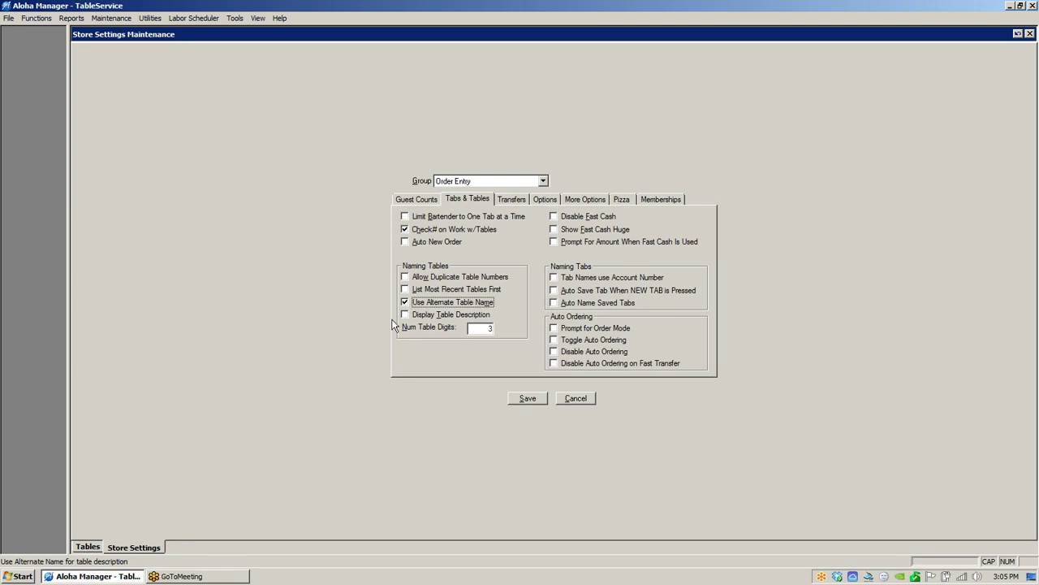
pyautogui.click(481, 328)
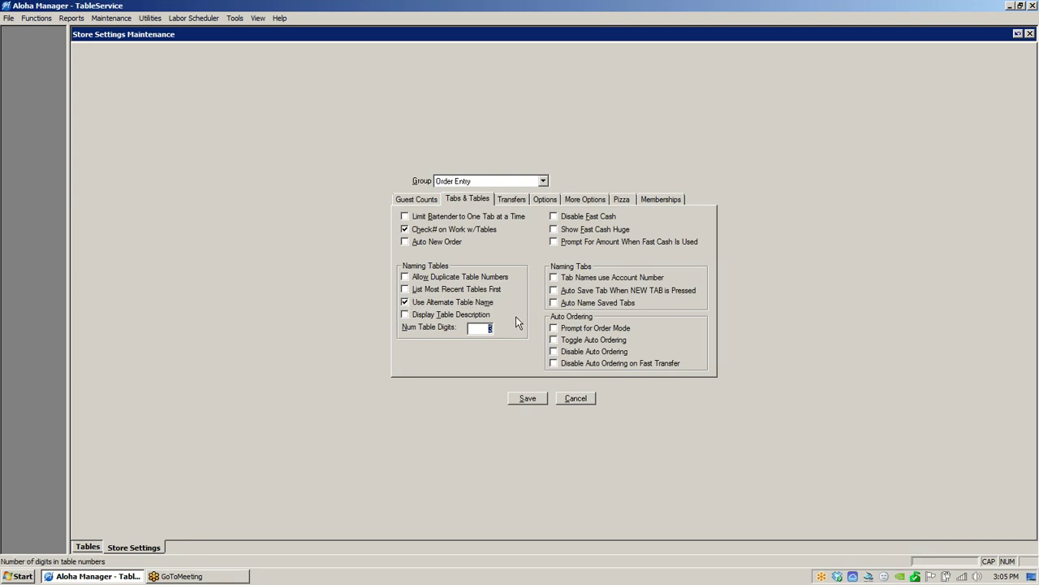
pyautogui.click(520, 398)
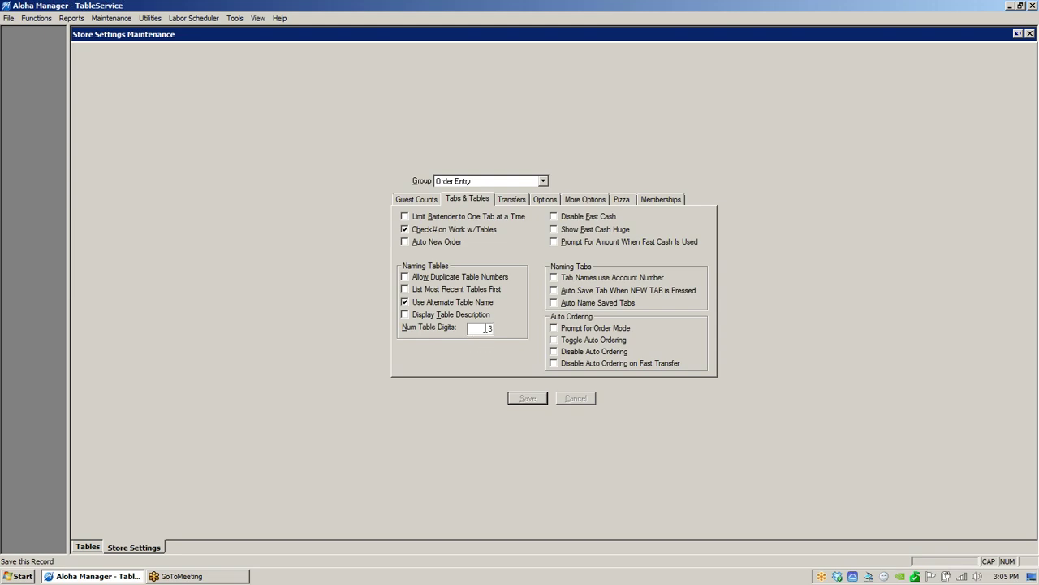
# Return to table maintenance and display the record of table 0001.
pyautogui.click(91, 547)
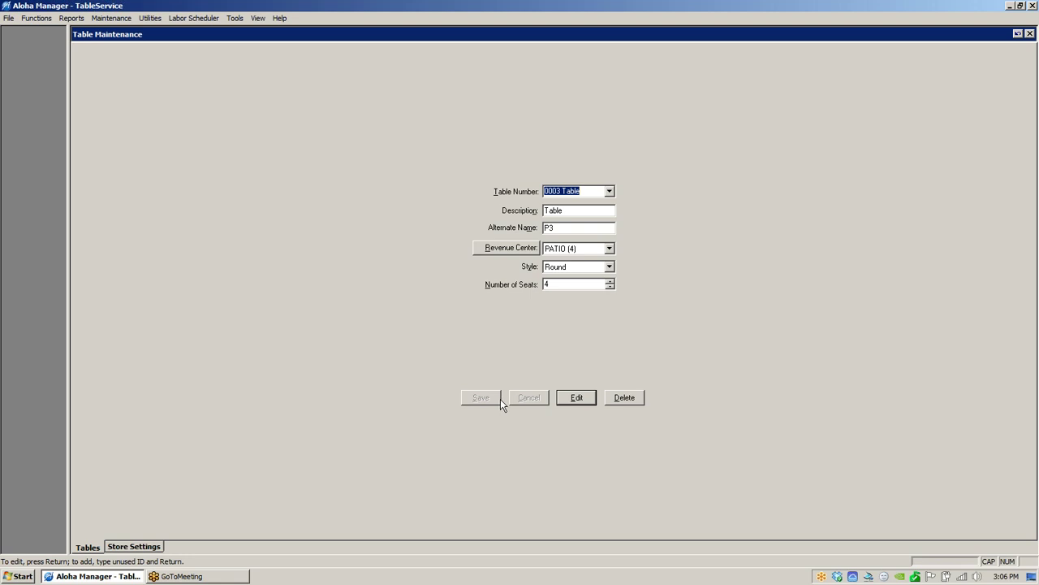
pyautogui.click(613, 191)
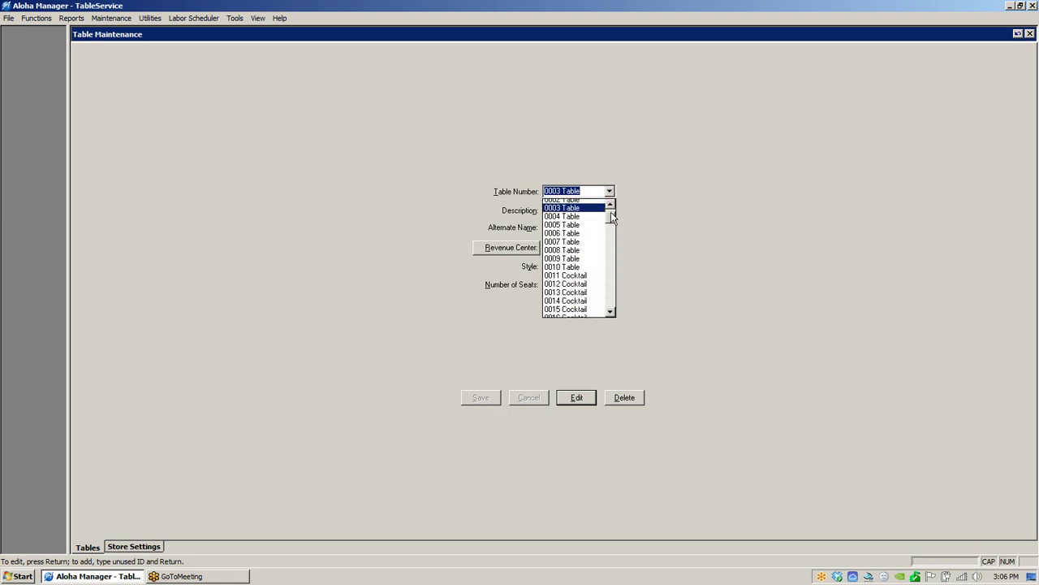
pyautogui.click(589, 205)
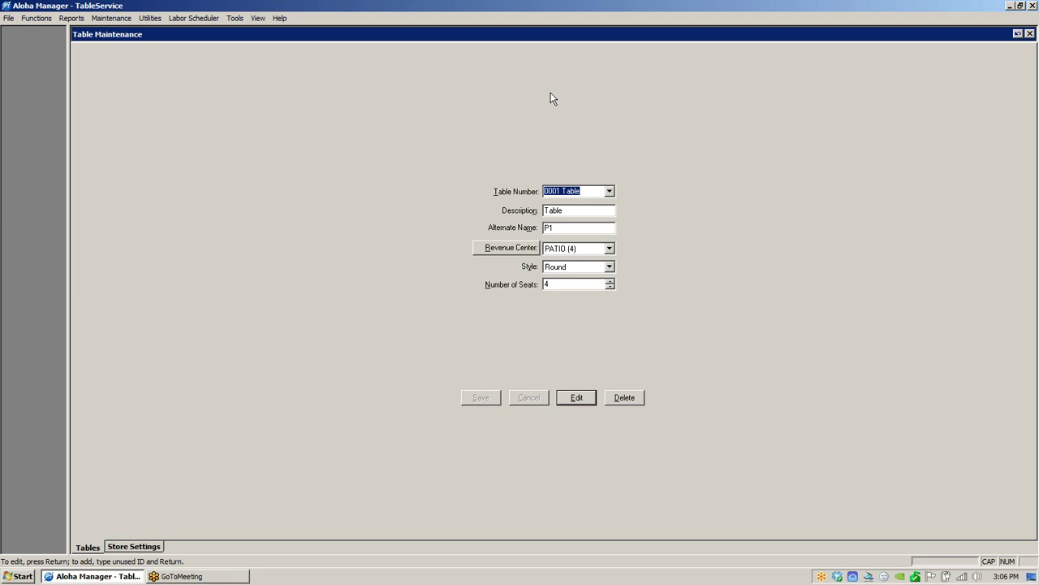
# Open the floor plan Panel Editor with a desktop size of 1024 x 768.
pyautogui.click(113, 19)
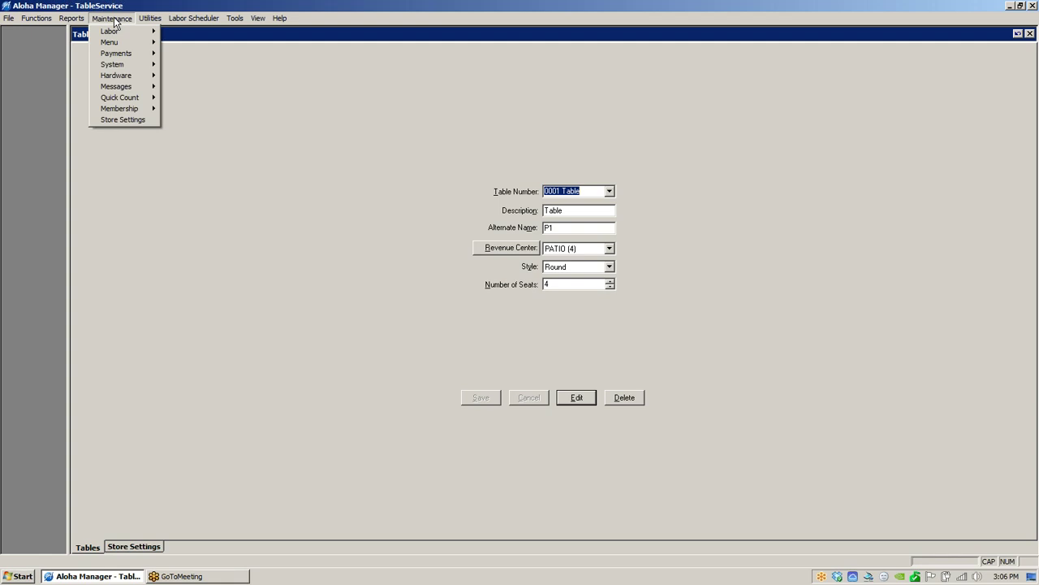
pyautogui.moveTo(116, 65)
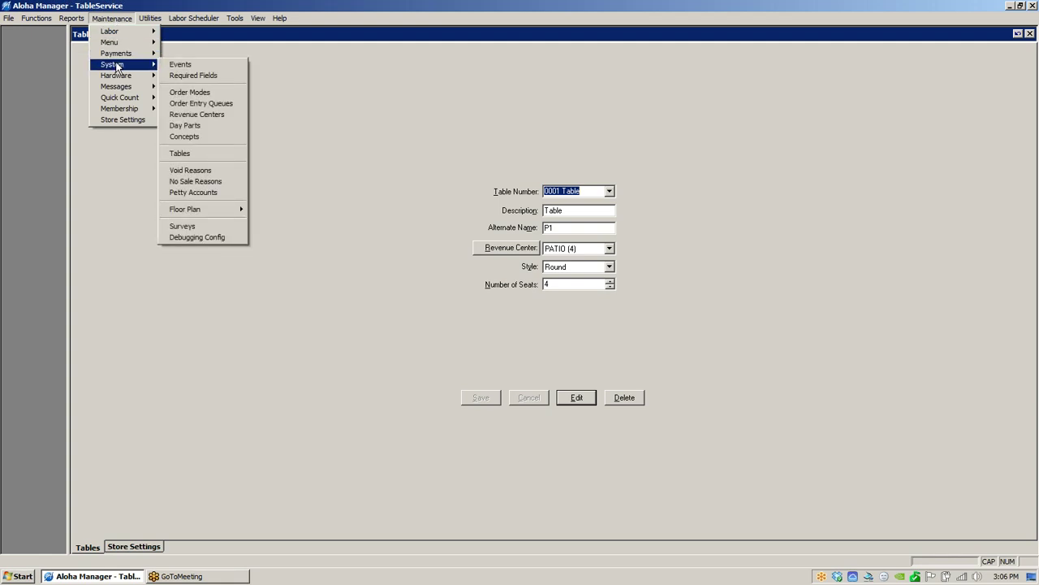
pyautogui.moveTo(231, 210)
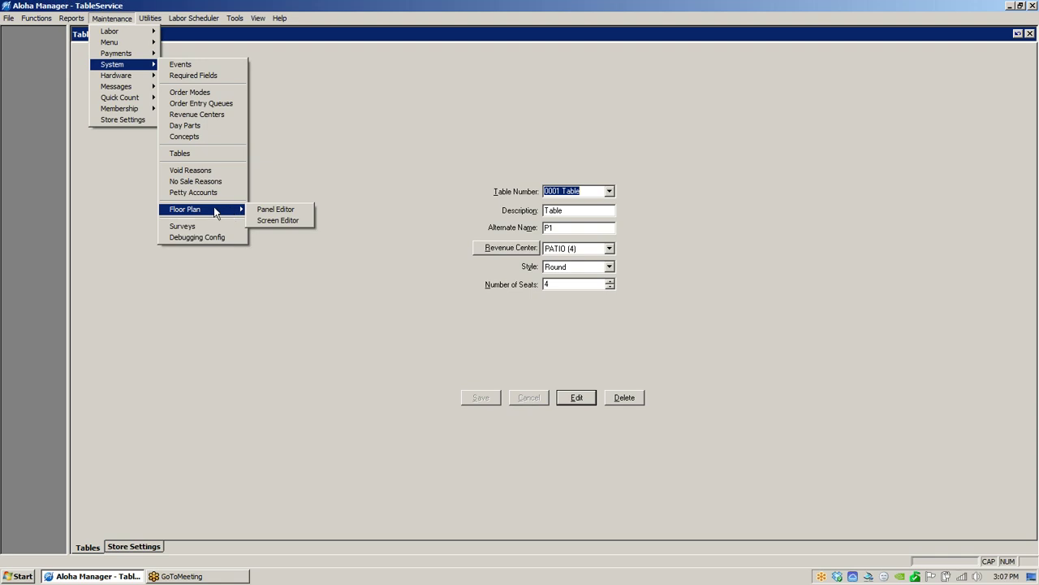
pyautogui.click(264, 211)
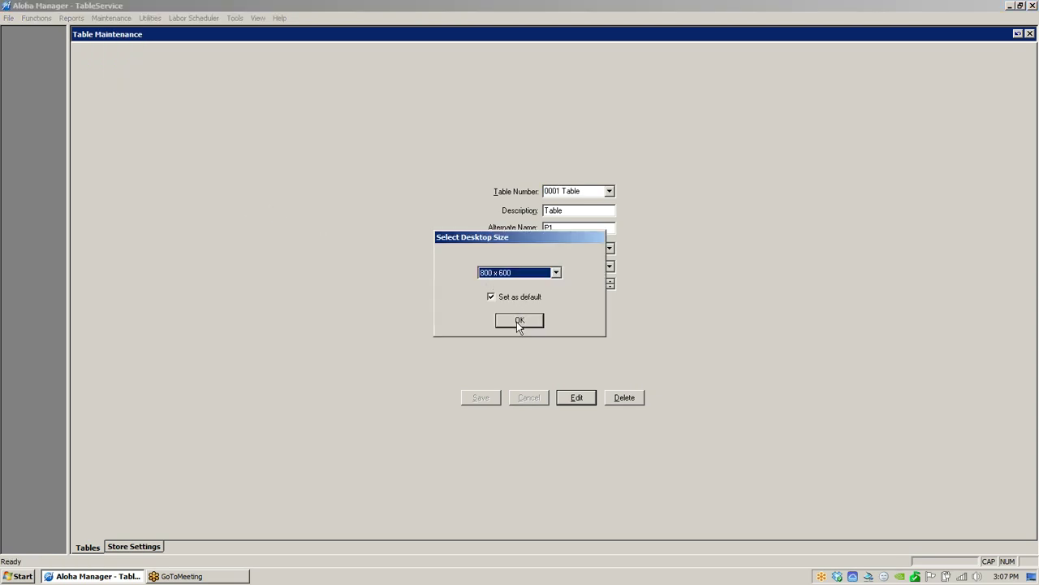
pyautogui.click(556, 274)
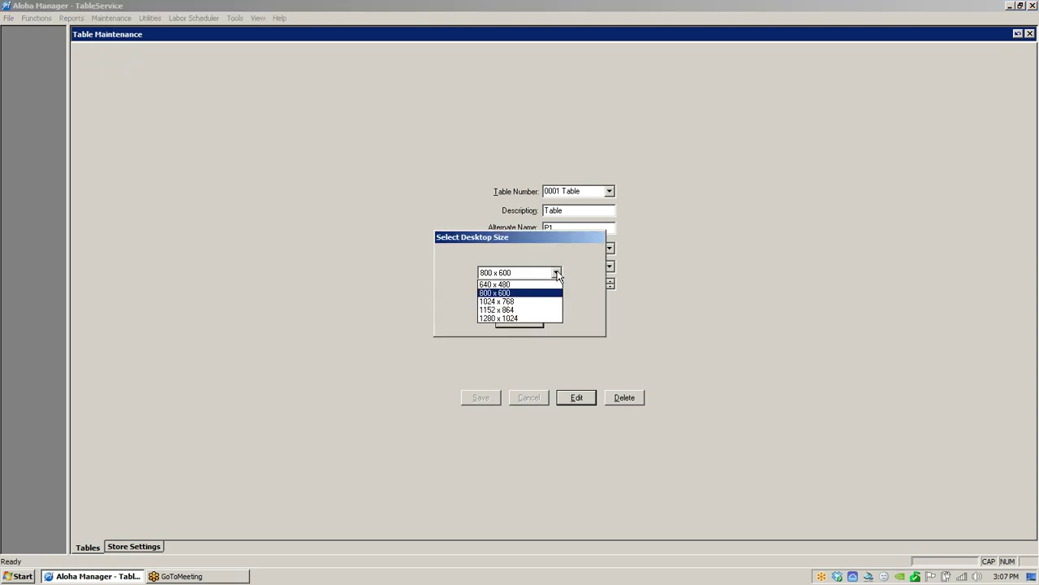
pyautogui.click(511, 304)
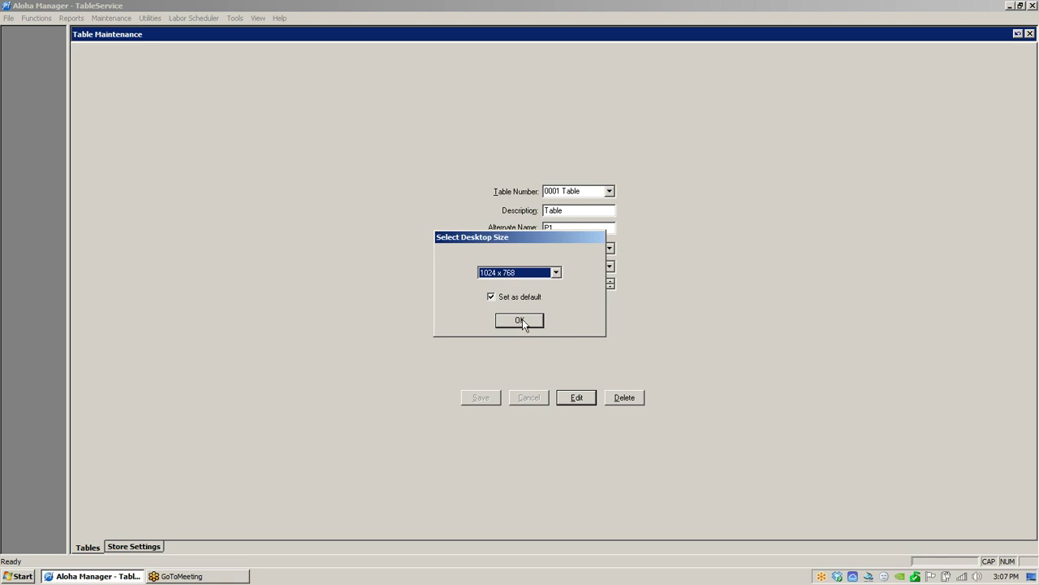
pyautogui.click(556, 274)
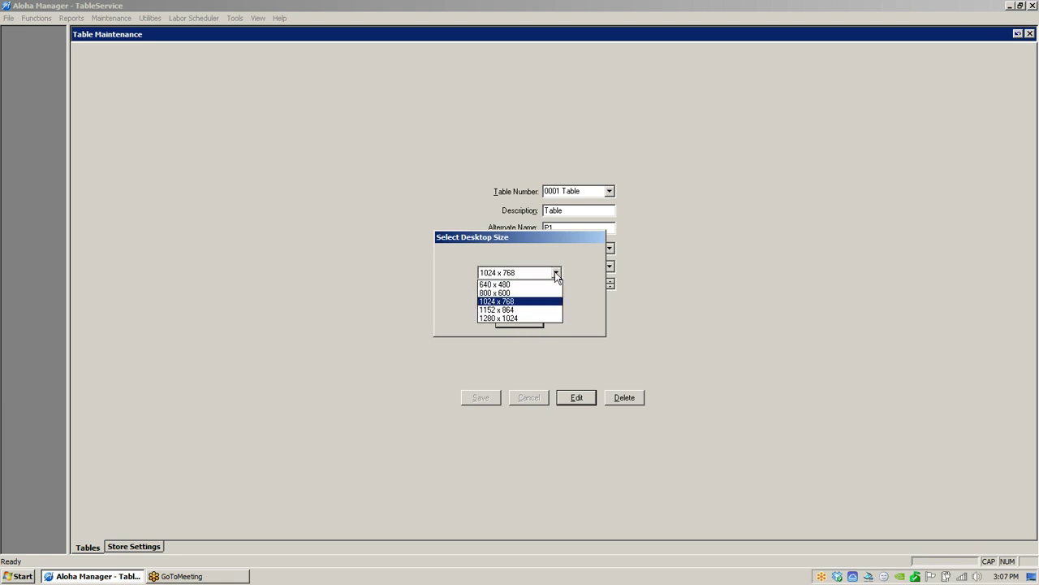
pyautogui.click(509, 294)
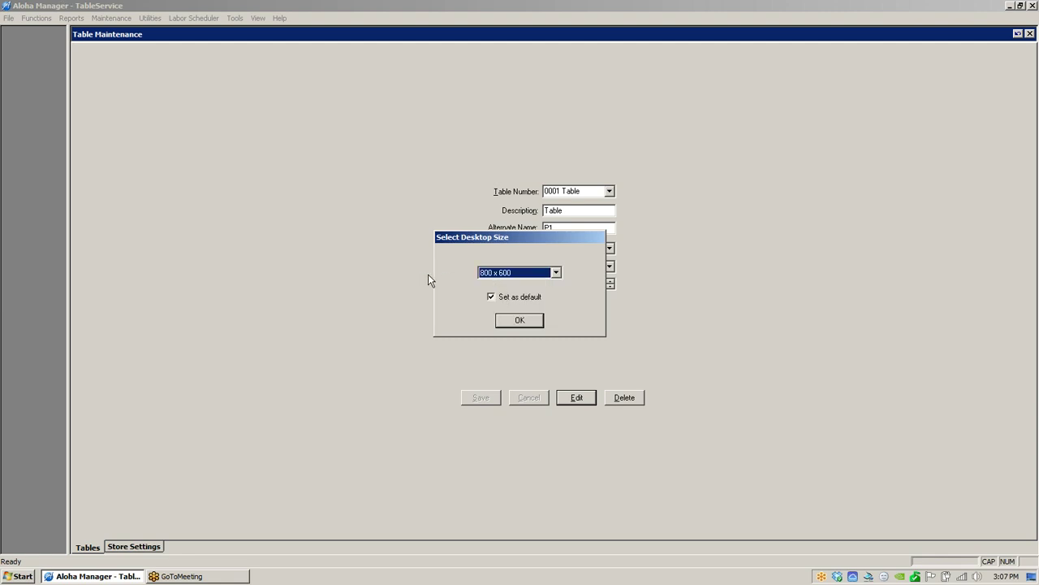
pyautogui.click(556, 274)
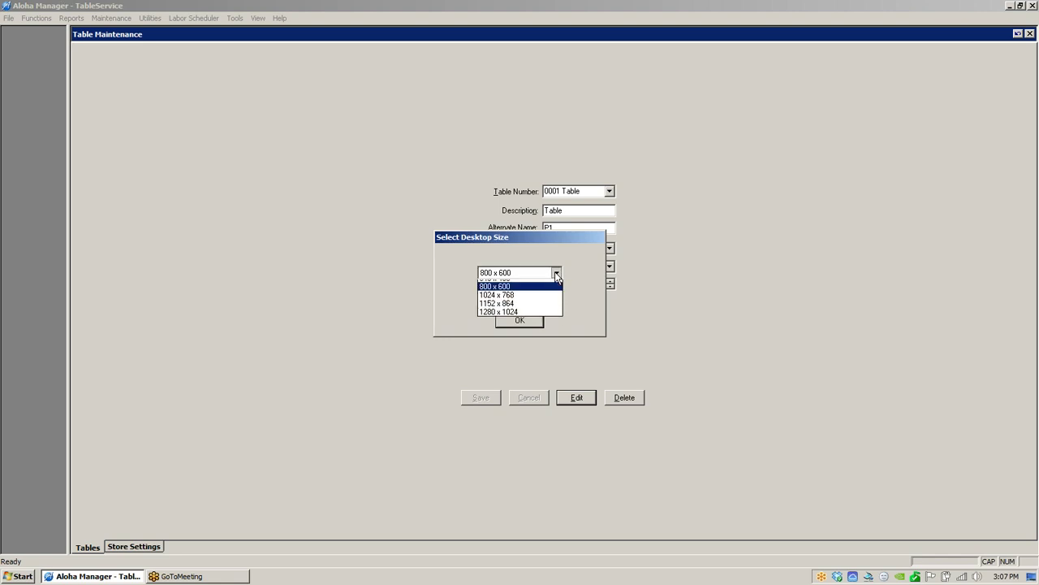
pyautogui.click(516, 294)
pyautogui.click(518, 321)
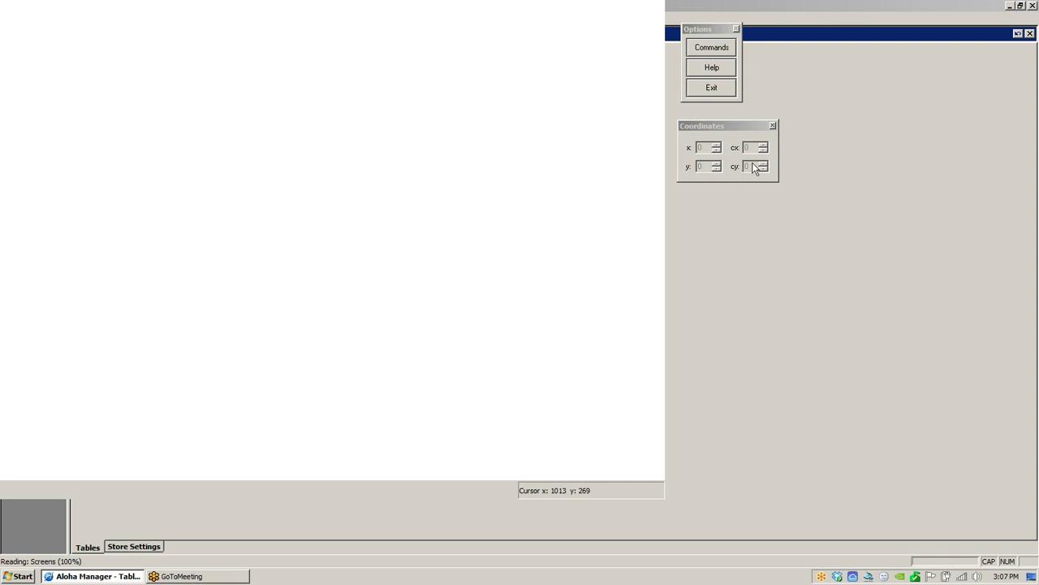
# Start a new Button Functions panel, clear its title text and set its background to No Border.
pyautogui.click(711, 48)
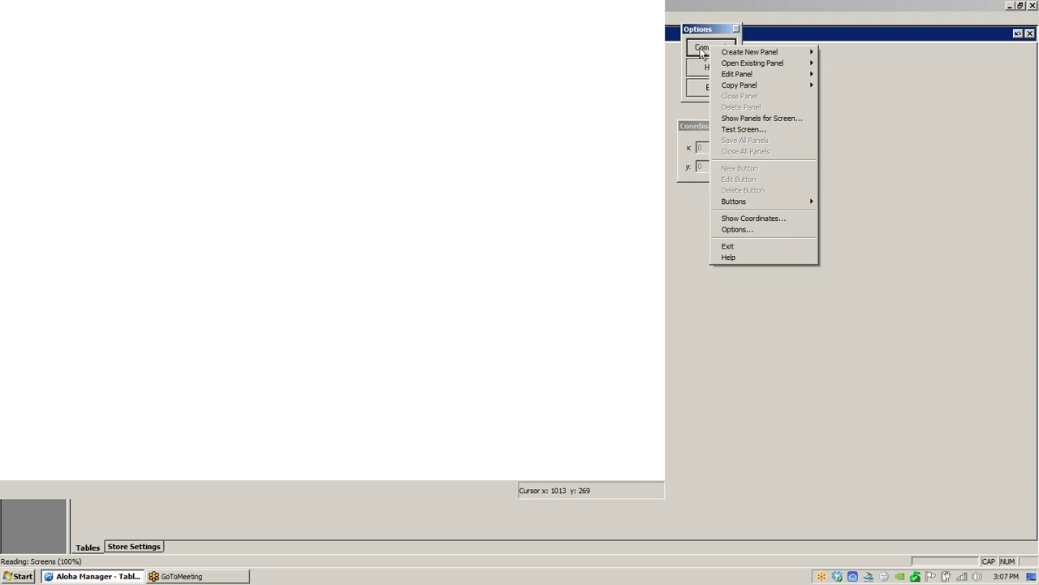
pyautogui.moveTo(759, 53)
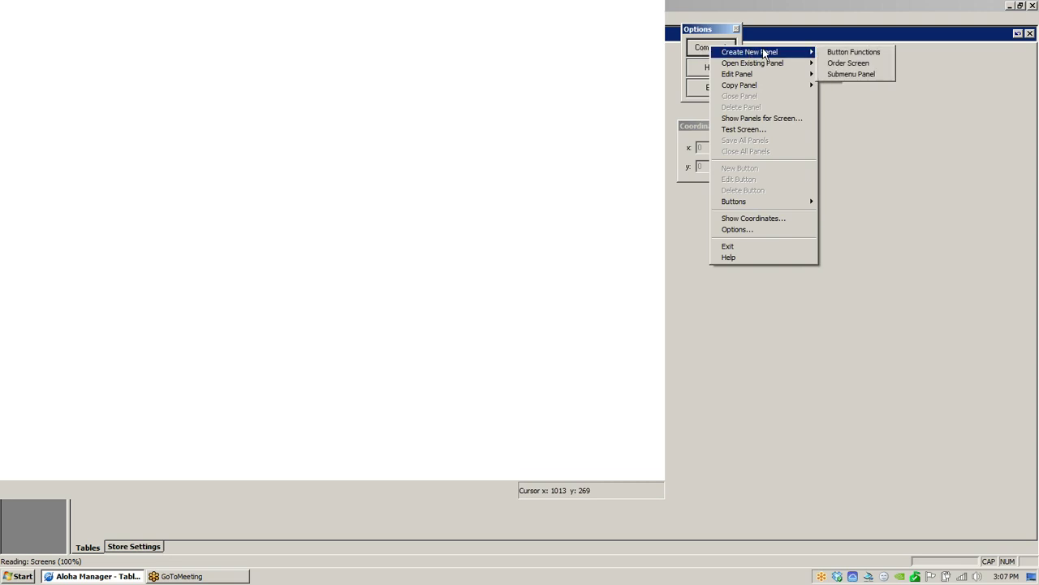
pyautogui.click(833, 54)
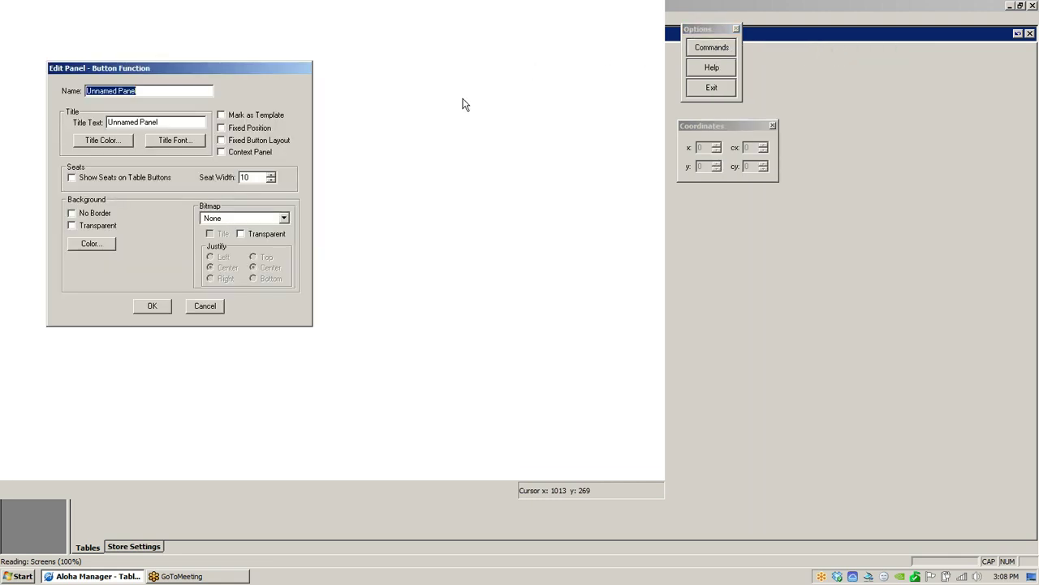
pyautogui.moveTo(201, 75); pyautogui.dragTo(356, 50)
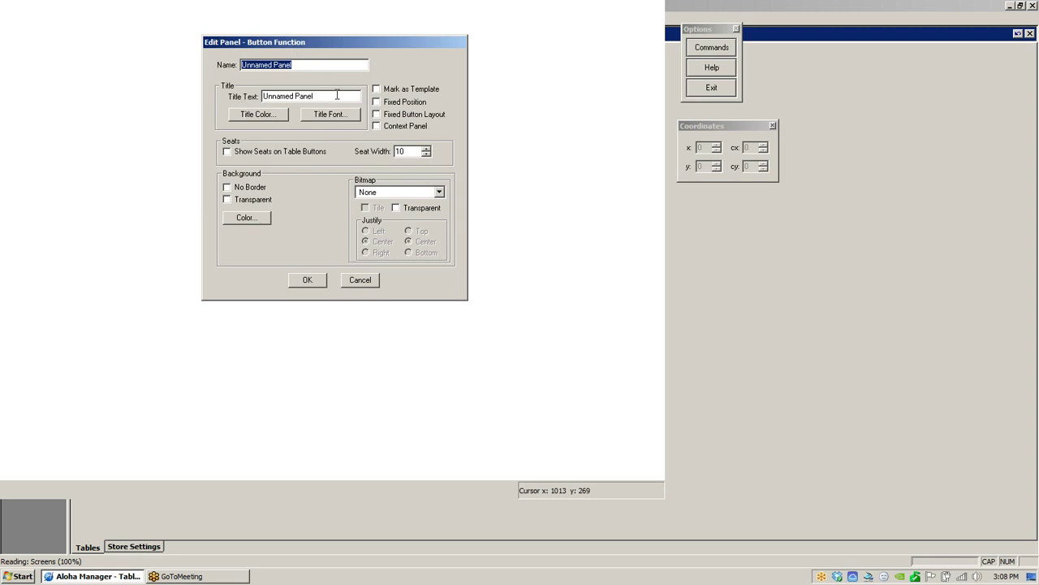
pyautogui.moveTo(337, 96); pyautogui.dragTo(231, 95)
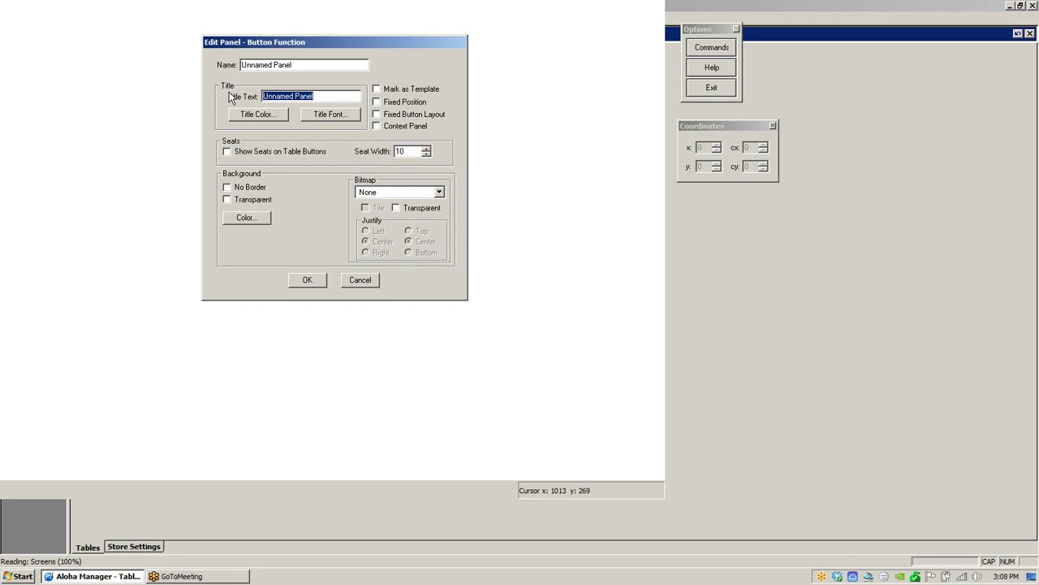
pyautogui.press('Delete')
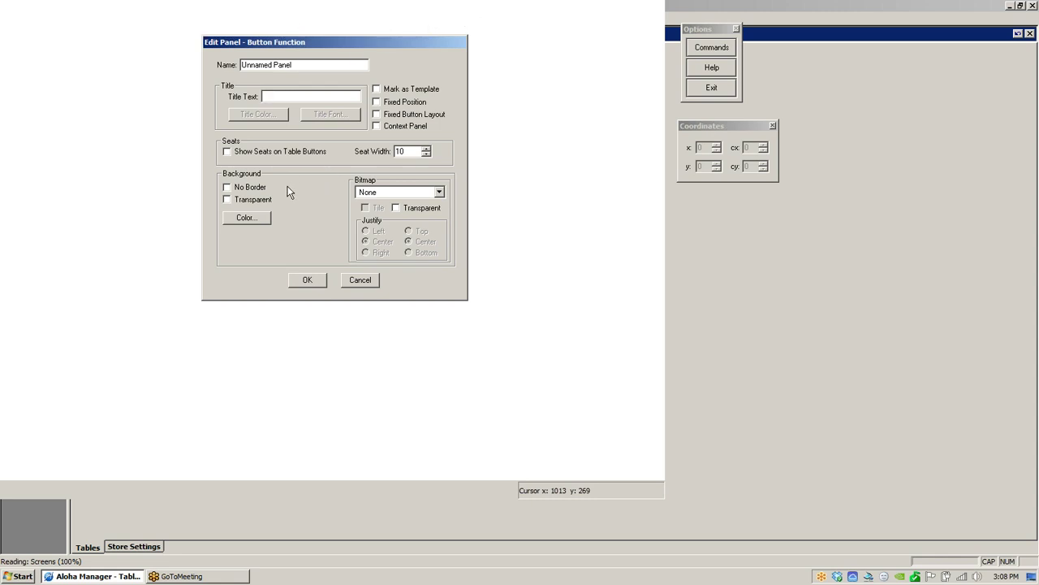
pyautogui.click(257, 193)
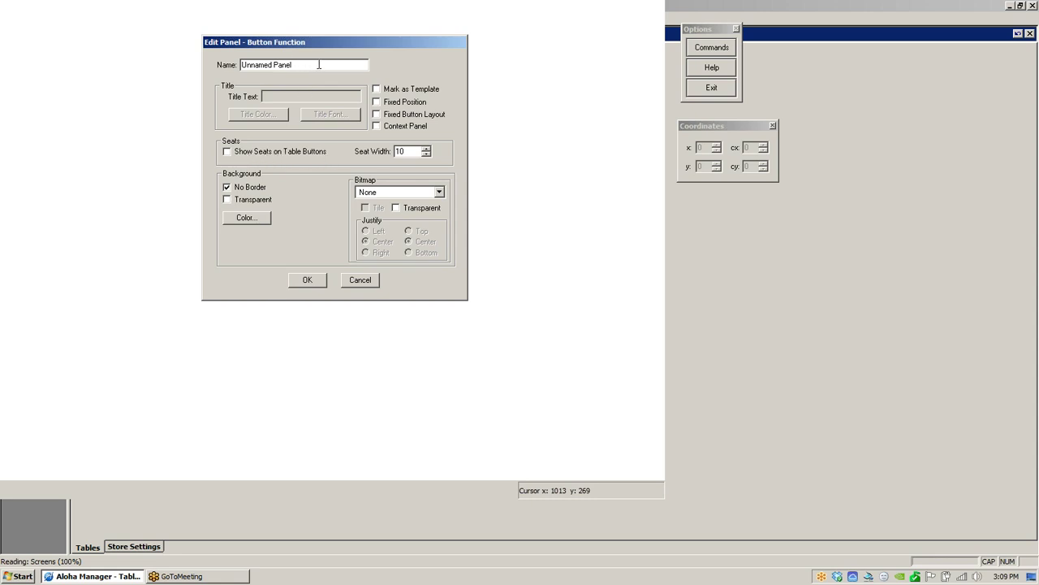
# Replace the panel's default name with one for the floor plan and create the panel.
pyautogui.moveTo(316, 65); pyautogui.dragTo(187, 73)
pyautogui.write('fLOOR pL')
pyautogui.press('BackSpace')
pyautogui.press('BackSpace')
pyautogui.press('BackSpace')
pyautogui.press('BackSpace')
pyautogui.press('BackSpace')
pyautogui.press('BackSpace')
pyautogui.press('BackSpace')
pyautogui.press('BackSpace')
pyautogui.press('BackSpace')
pyautogui.press('BackSpace')
pyautogui.write('Flo')
pyautogui.click(311, 280)
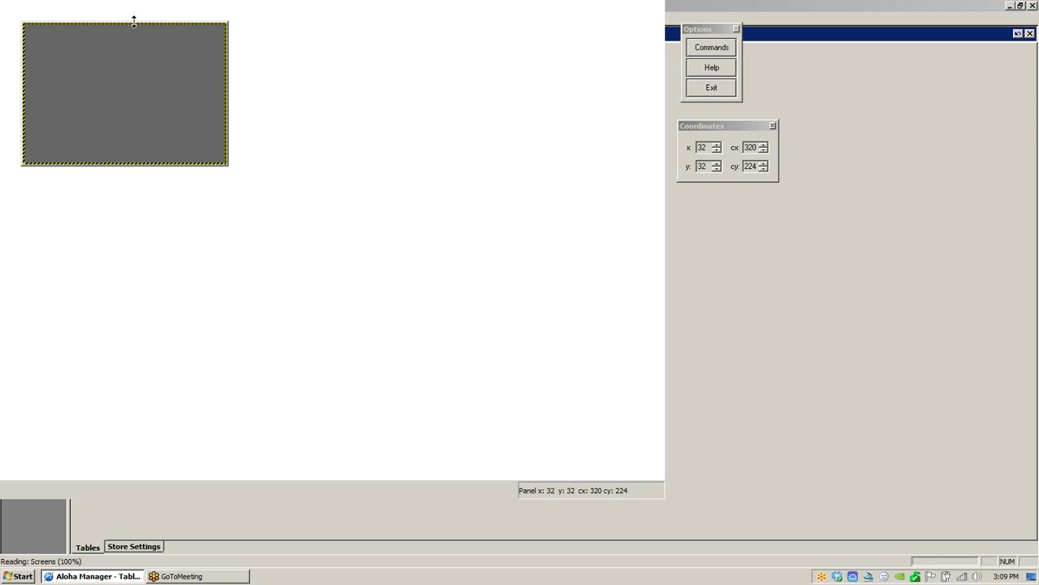
# Stretch the panel over the whole design area, starting at x 0, y 0 and about 1026 wide by 741 high.
pyautogui.moveTo(134, 22); pyautogui.dragTo(132, 7)
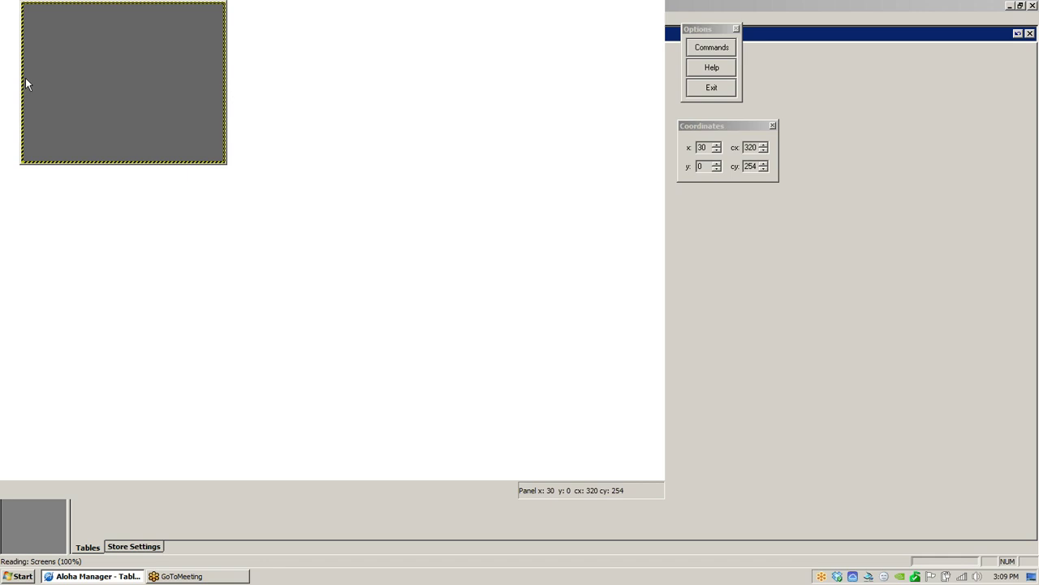
pyautogui.moveTo(26, 84); pyautogui.dragTo(3, 95)
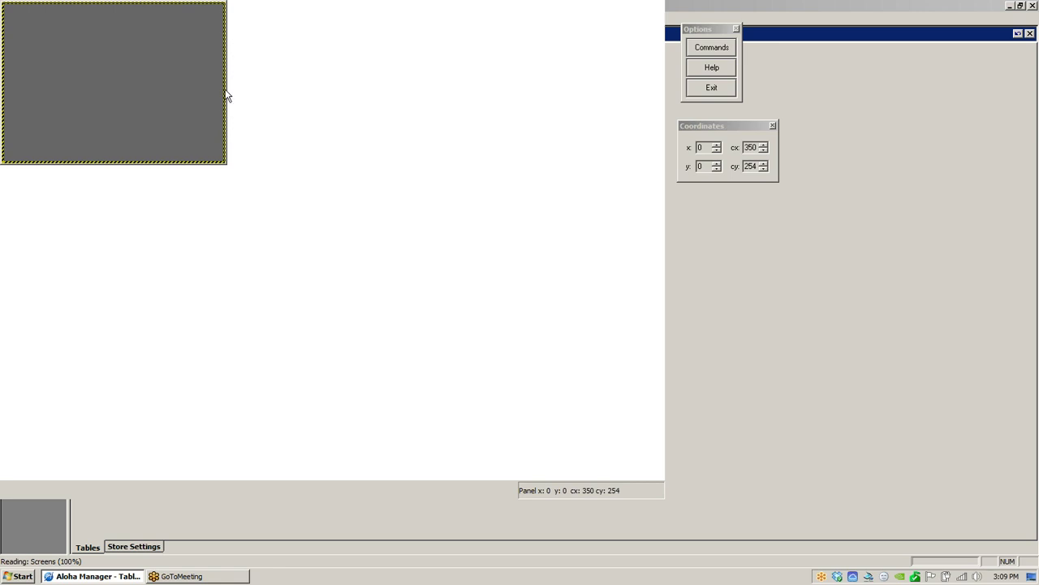
pyautogui.moveTo(226, 90); pyautogui.dragTo(666, 87)
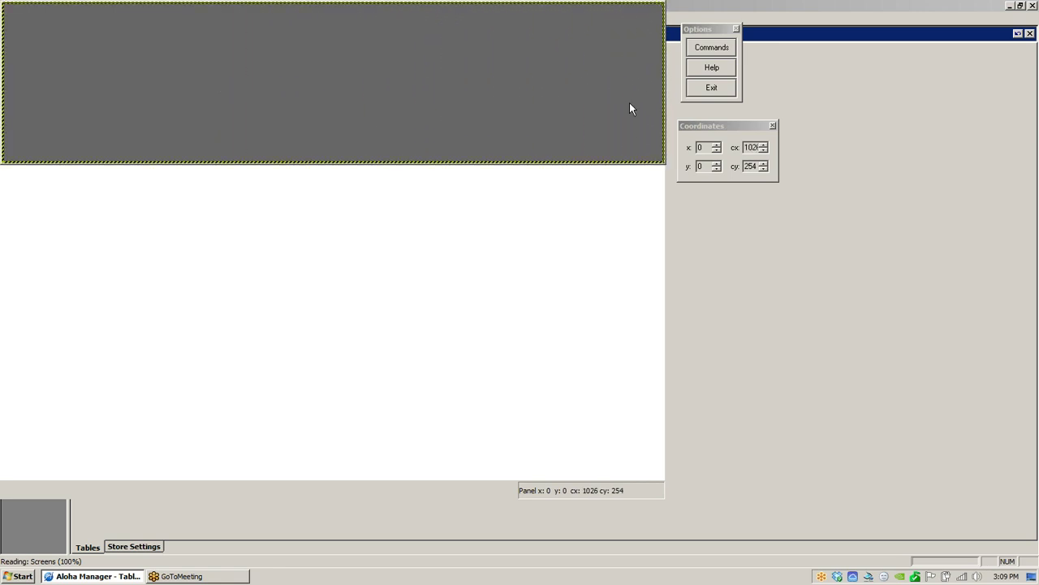
pyautogui.moveTo(523, 163); pyautogui.dragTo(511, 481)
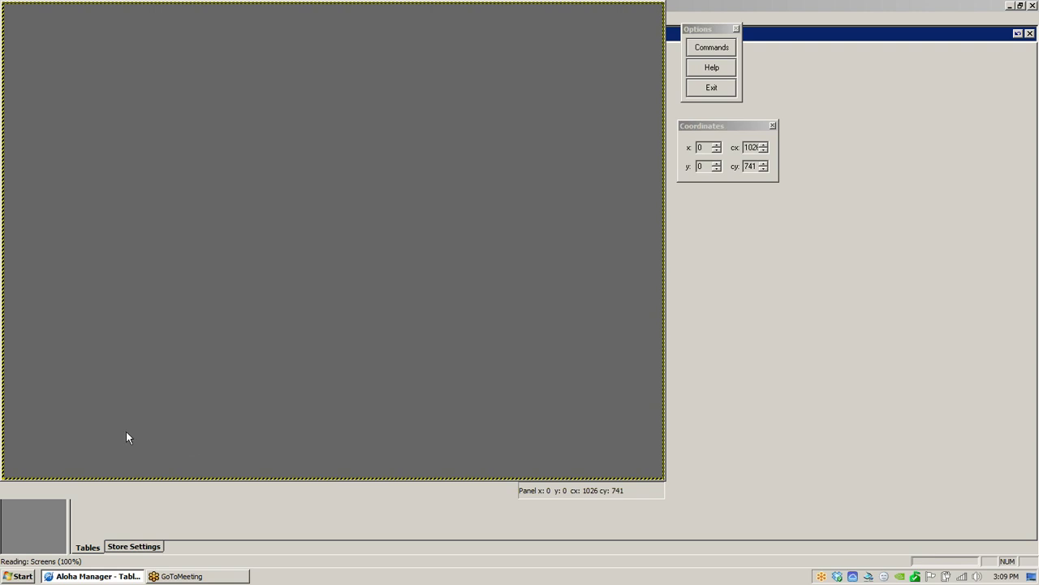
# Add a new button to the panel with the WWT Screen function and a black background.
pyautogui.rightClick(141, 302)
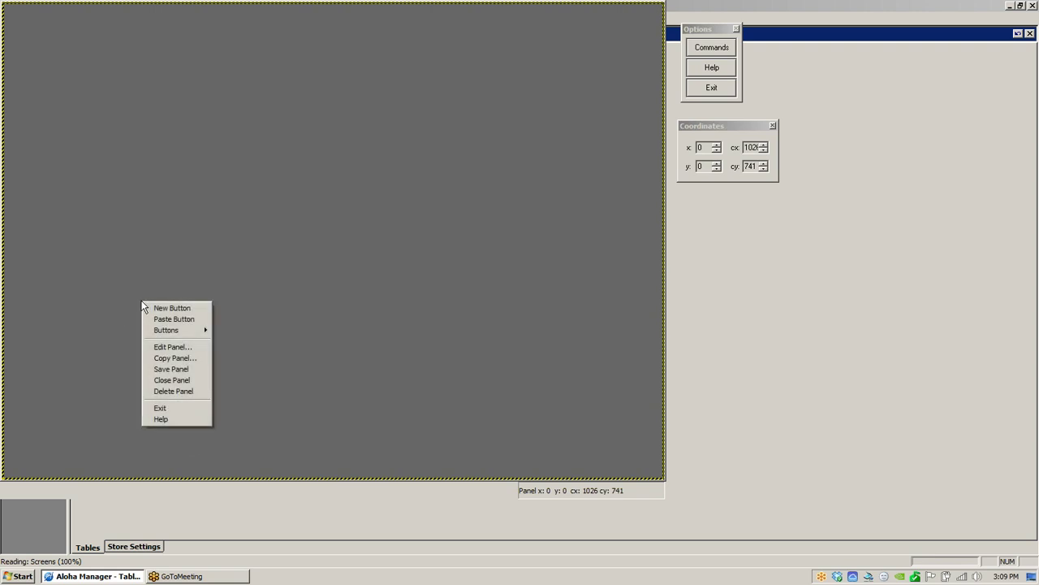
pyautogui.click(186, 310)
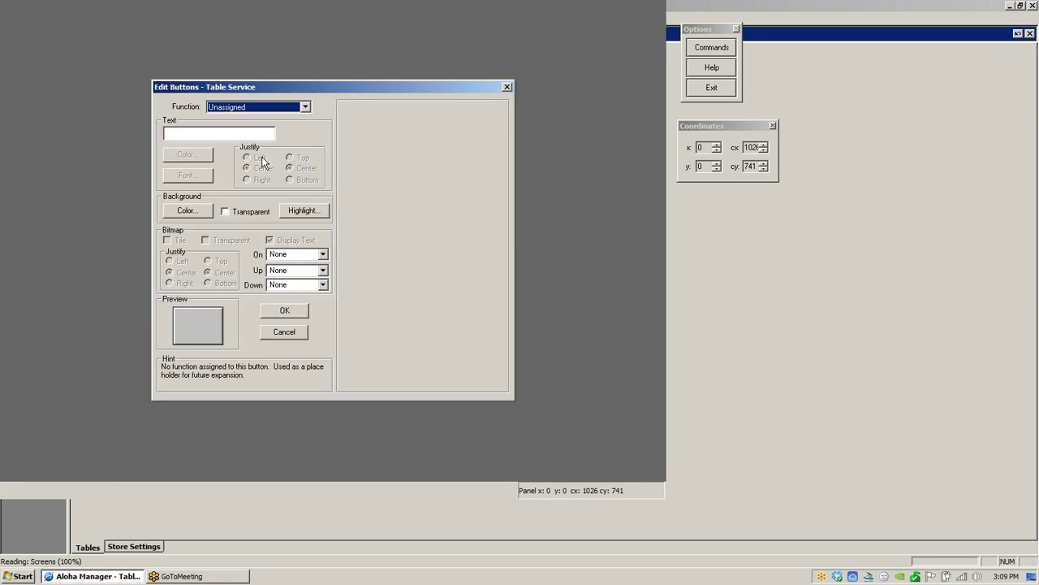
pyautogui.click(307, 106)
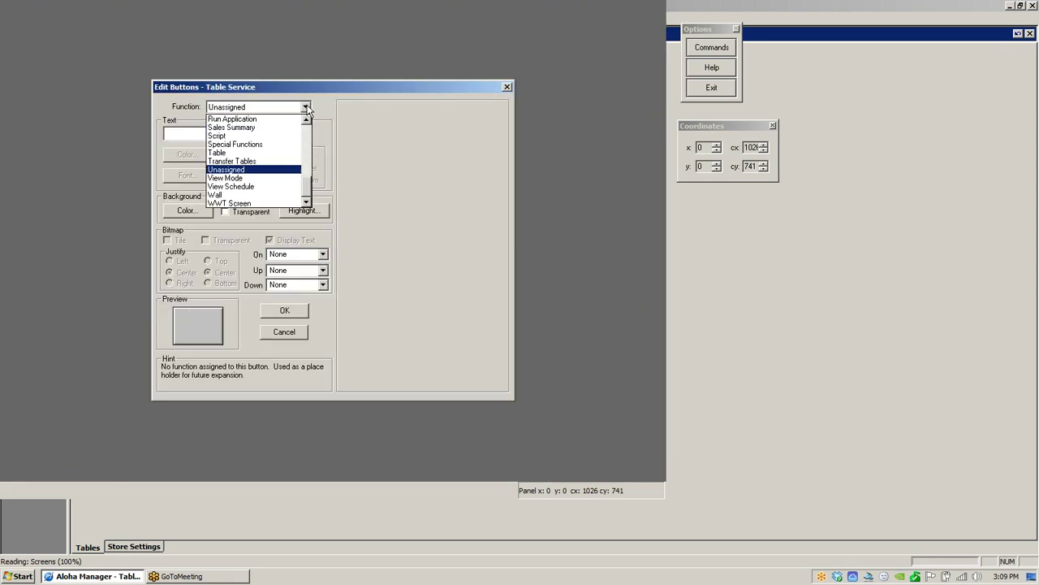
pyautogui.click(242, 203)
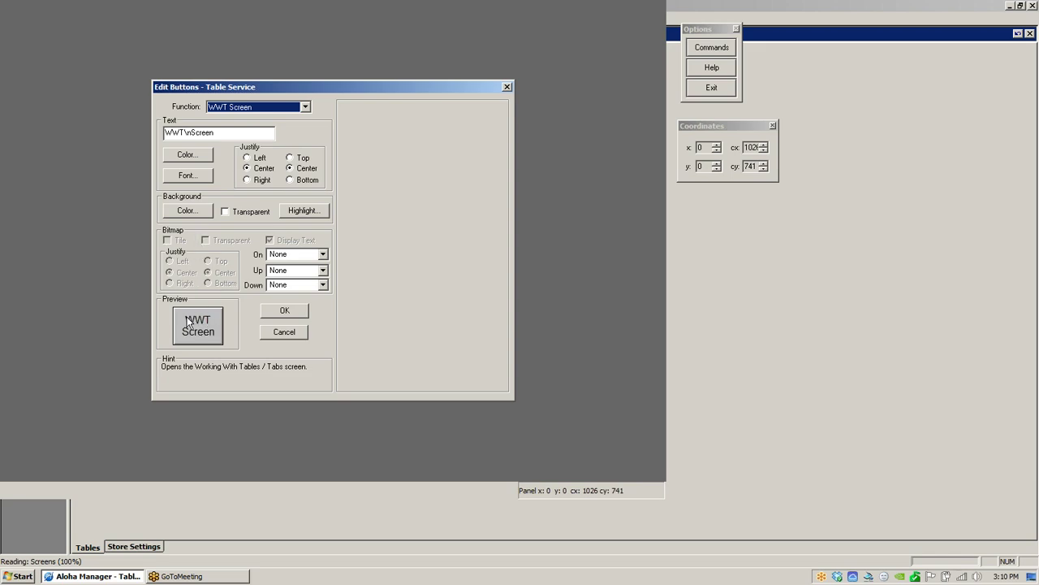
pyautogui.click(200, 213)
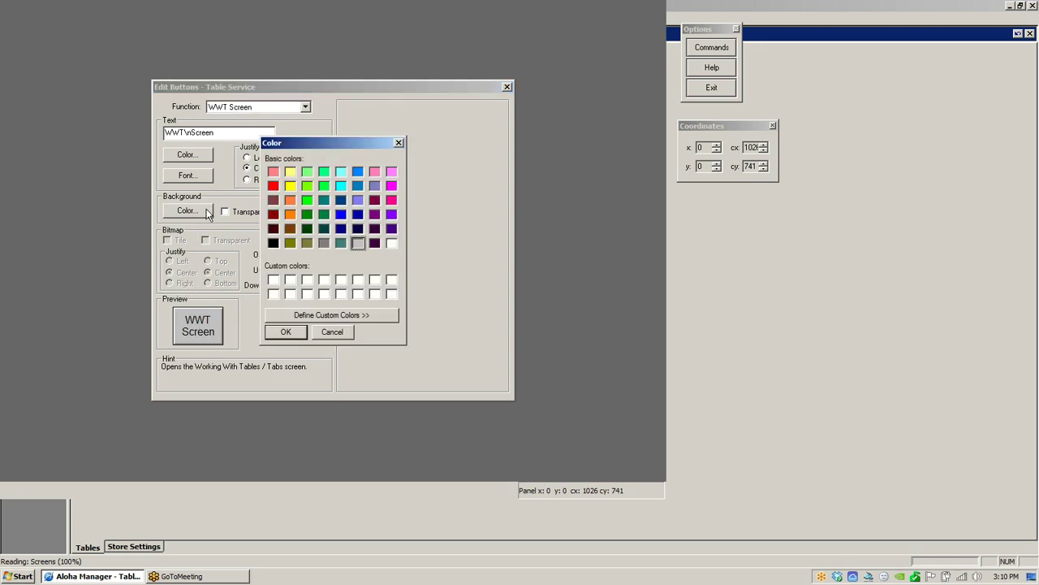
pyautogui.click(273, 242)
pyautogui.click(280, 331)
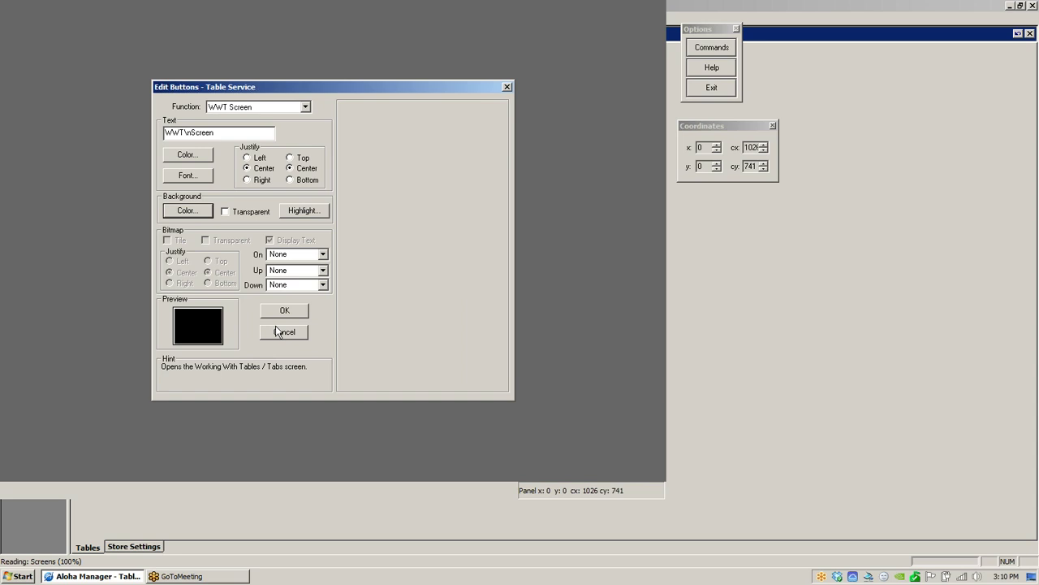
# Set the font style of the WWT Screen button's text to Bold.
pyautogui.click(195, 175)
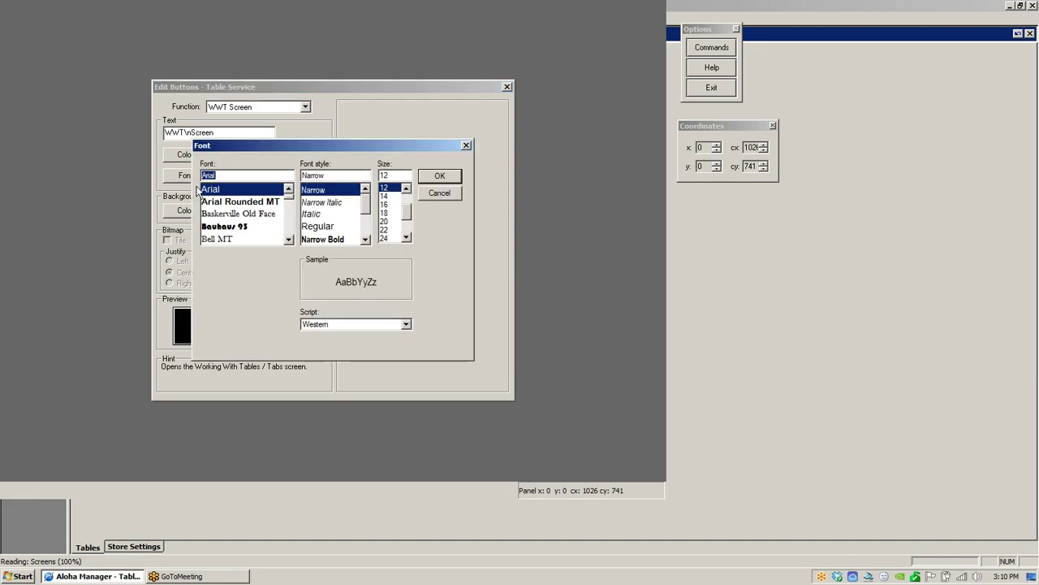
pyautogui.click(365, 239)
pyautogui.click(366, 240)
pyautogui.click(366, 240)
pyautogui.click(365, 240)
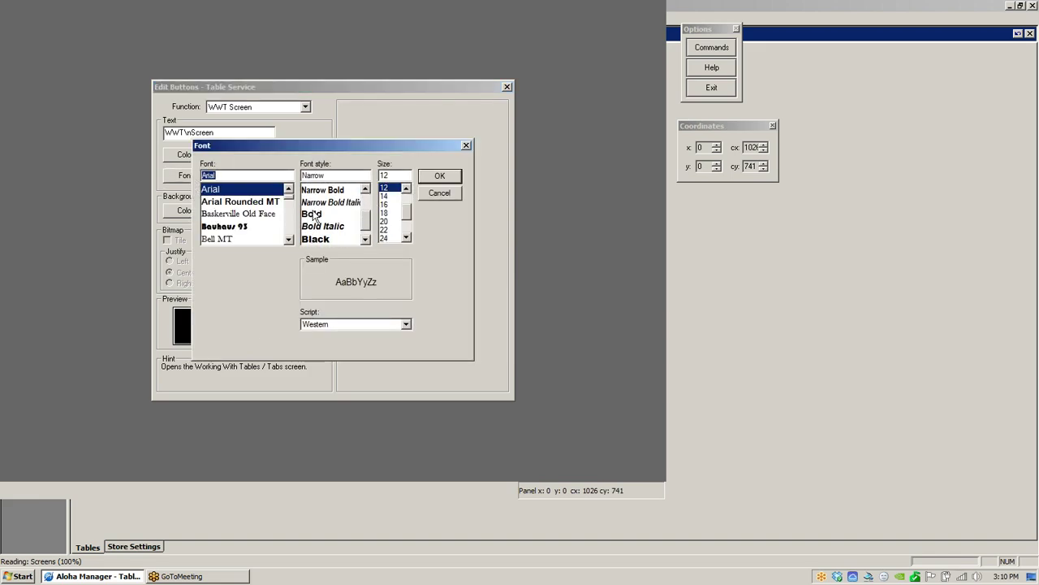
pyautogui.click(315, 215)
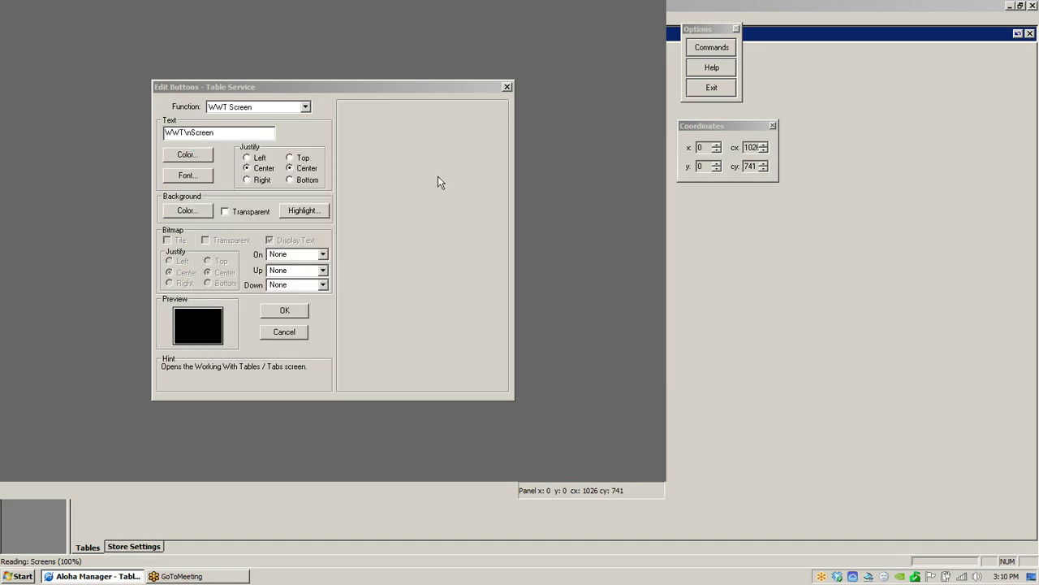
pyautogui.click(439, 176)
# Set the WWT Screen button's text color to white and accept the button settings.
pyautogui.click(189, 159)
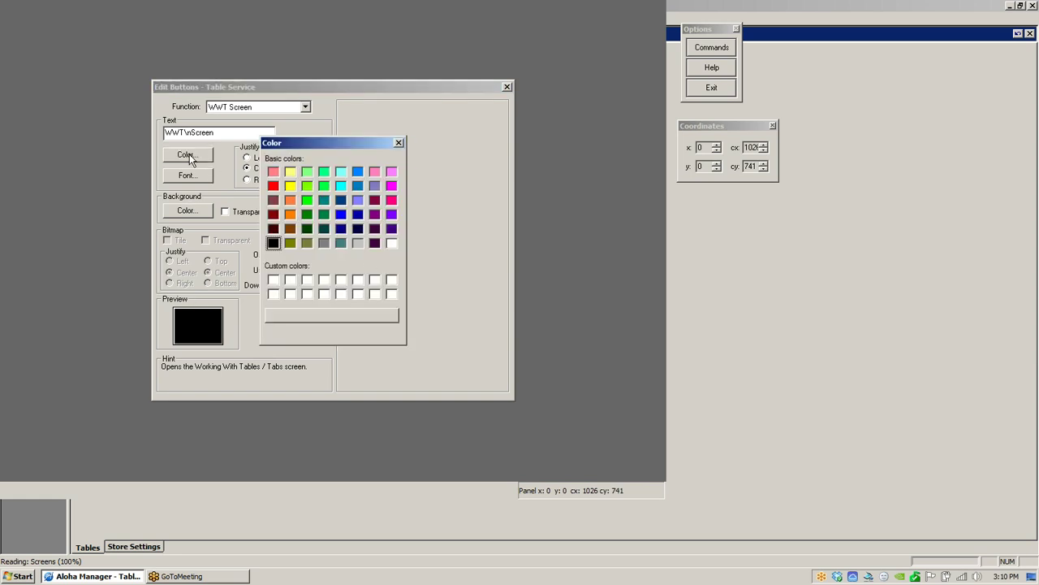
pyautogui.click(392, 244)
pyautogui.click(285, 332)
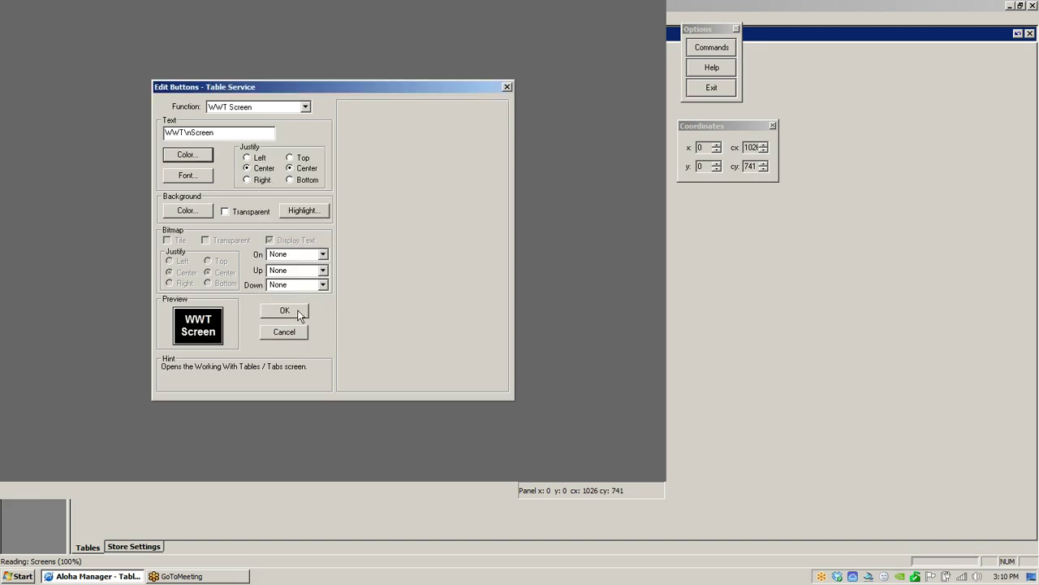
pyautogui.click(294, 310)
# Move the WWT Screen button to the panel's lower-left corner and resize it to about 134 by 66.
pyautogui.moveTo(31, 51); pyautogui.dragTo(45, 439)
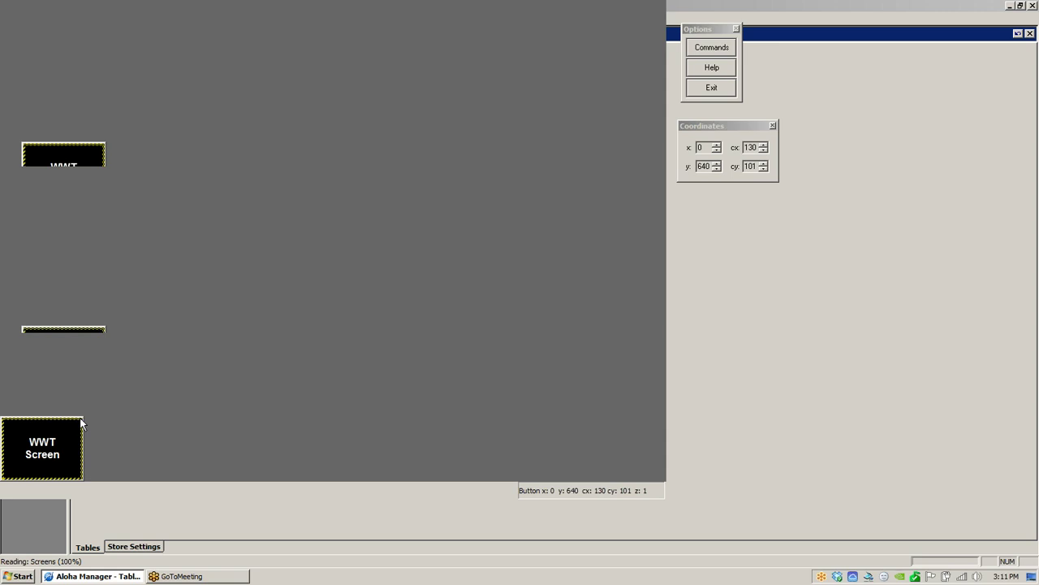
pyautogui.moveTo(83, 416); pyautogui.dragTo(87, 439)
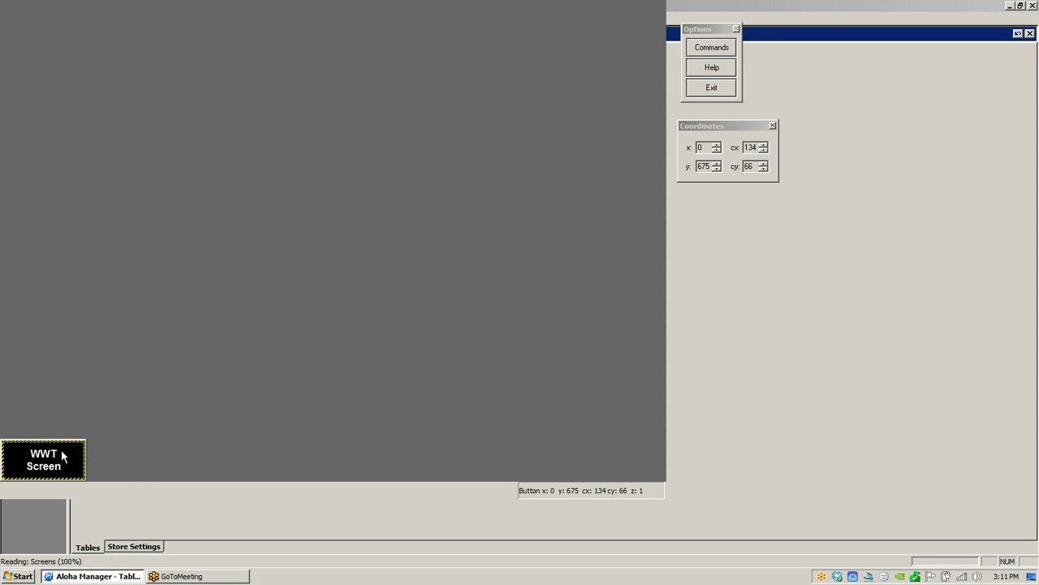
# Copy the WWT Screen button and paste five copies of it onto the empty area of the panel.
pyautogui.rightClick(70, 456)
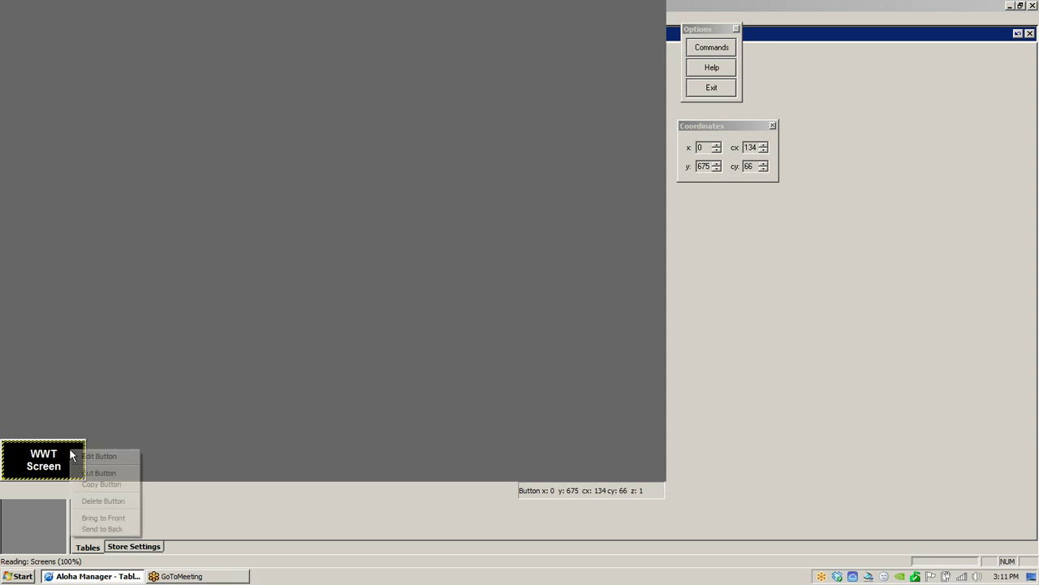
pyautogui.click(109, 483)
pyautogui.rightClick(165, 332)
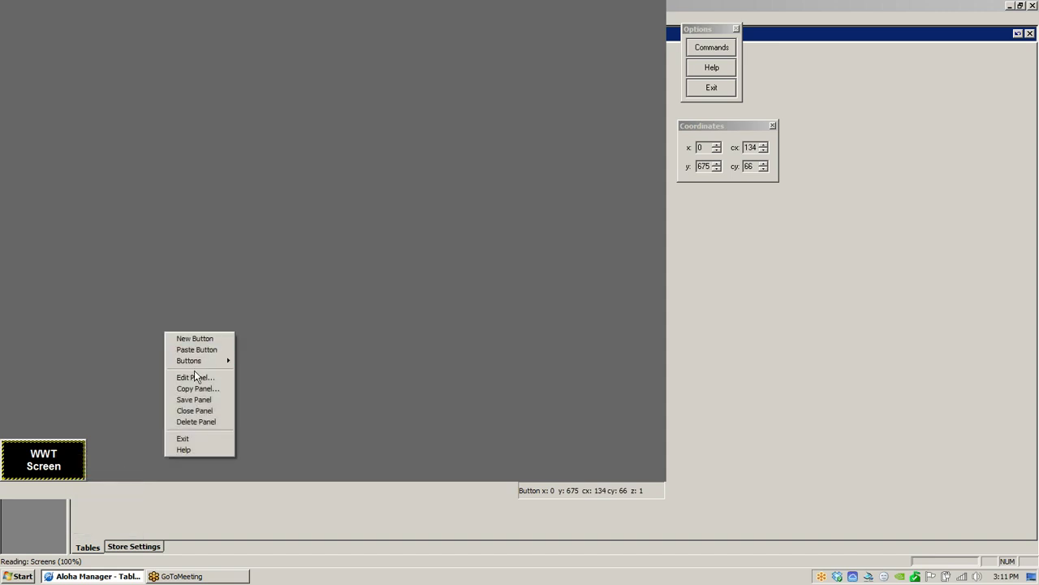
pyautogui.click(196, 350)
pyautogui.click(222, 322)
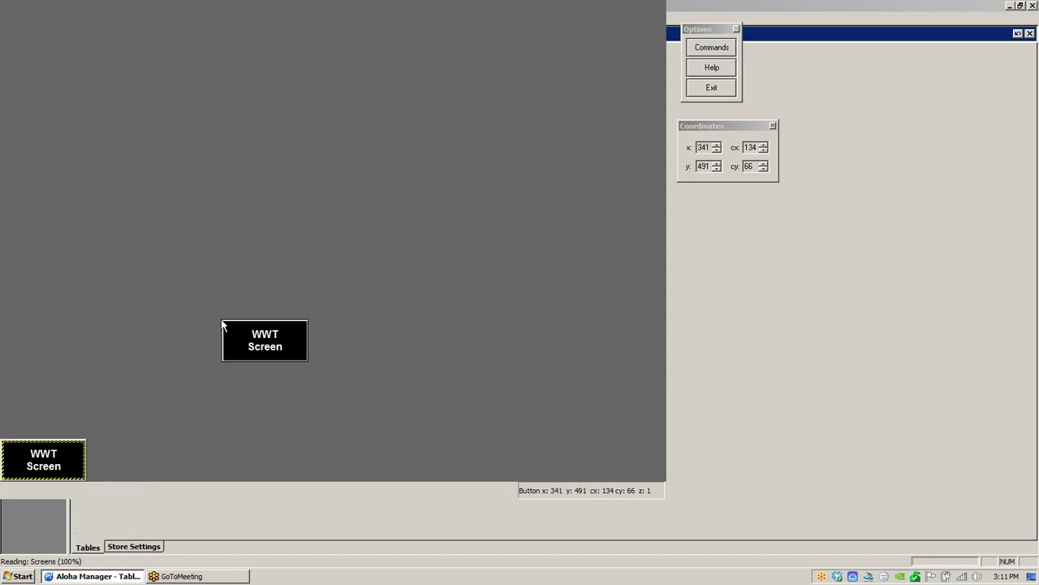
pyautogui.rightClick(361, 314)
pyautogui.click(390, 329)
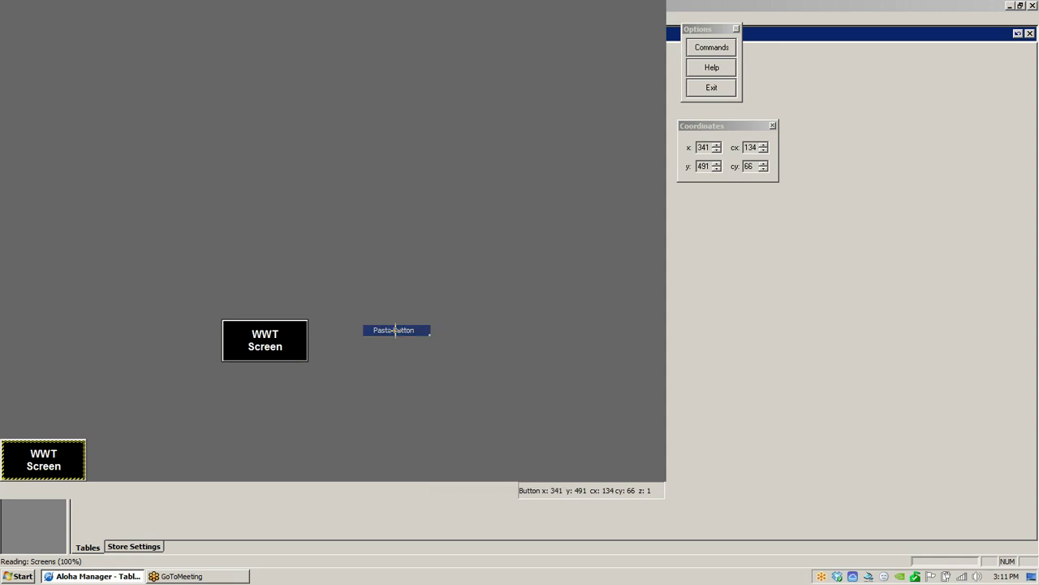
pyautogui.click(388, 307)
pyautogui.rightClick(516, 302)
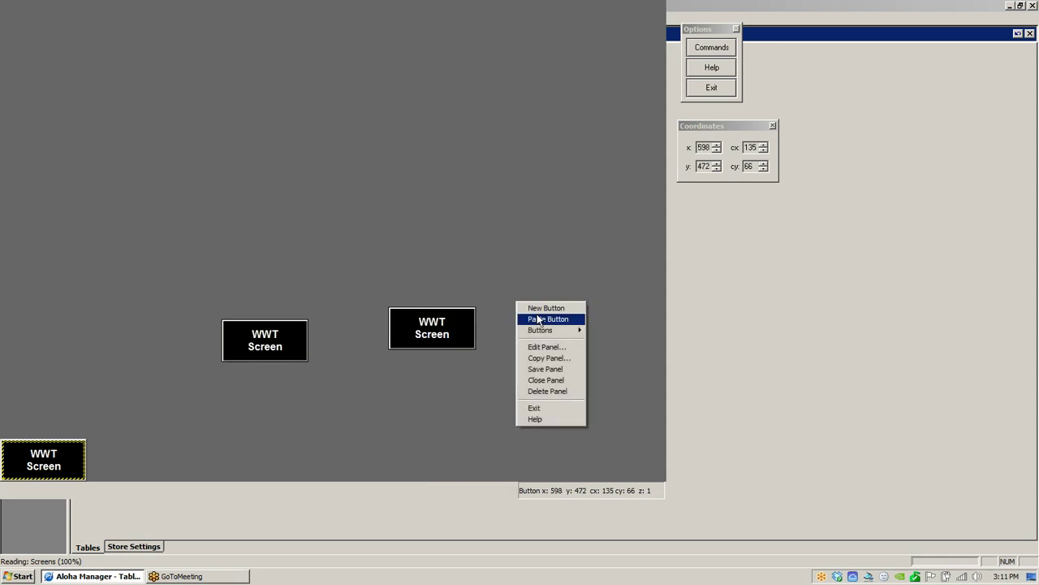
pyautogui.click(546, 319)
pyautogui.rightClick(501, 286)
pyautogui.click(480, 260)
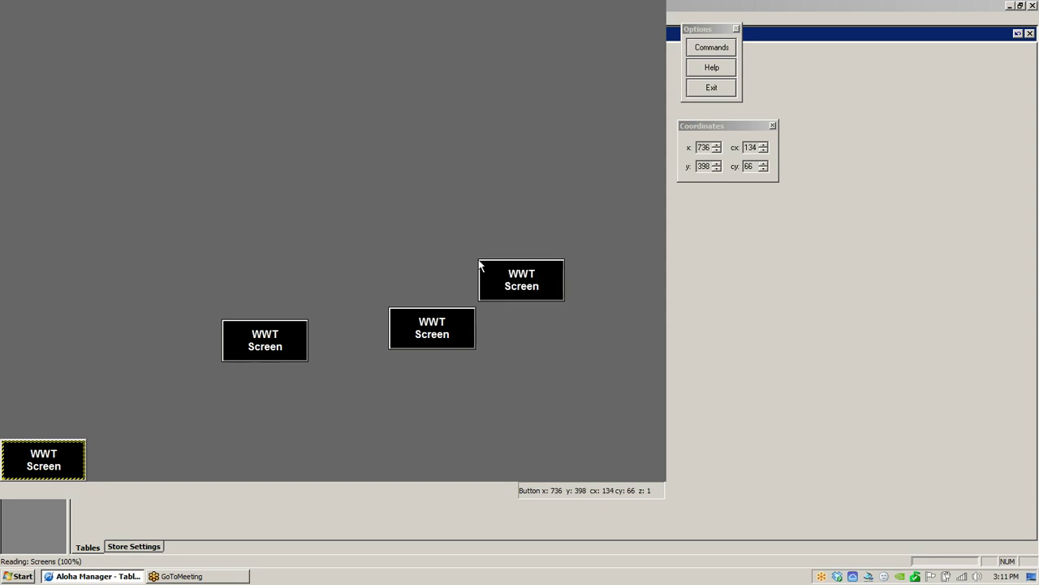
pyautogui.rightClick(548, 335)
pyautogui.click(581, 351)
pyautogui.click(508, 353)
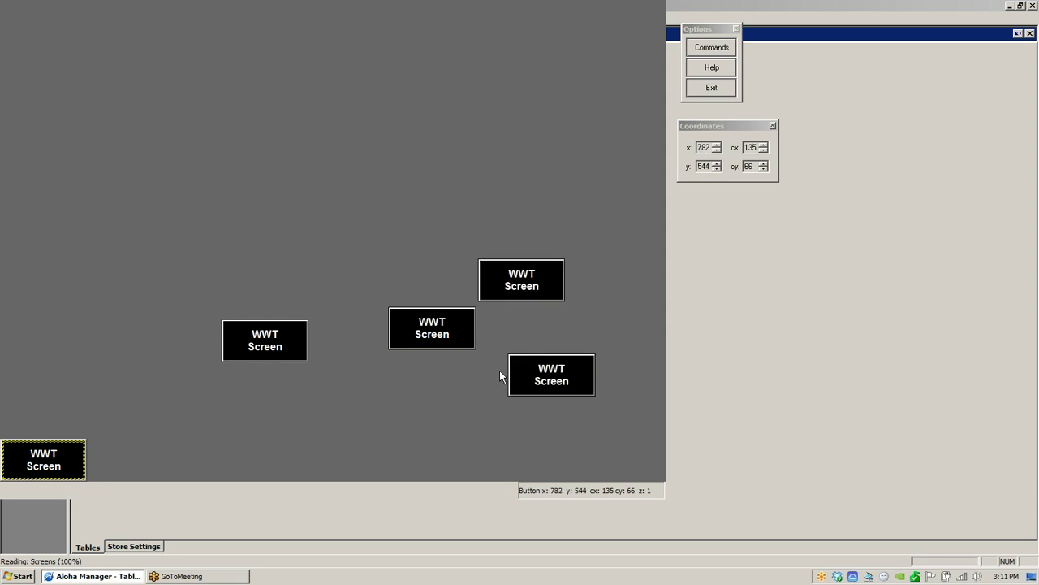
pyautogui.rightClick(411, 393)
pyautogui.click(469, 410)
pyautogui.click(425, 403)
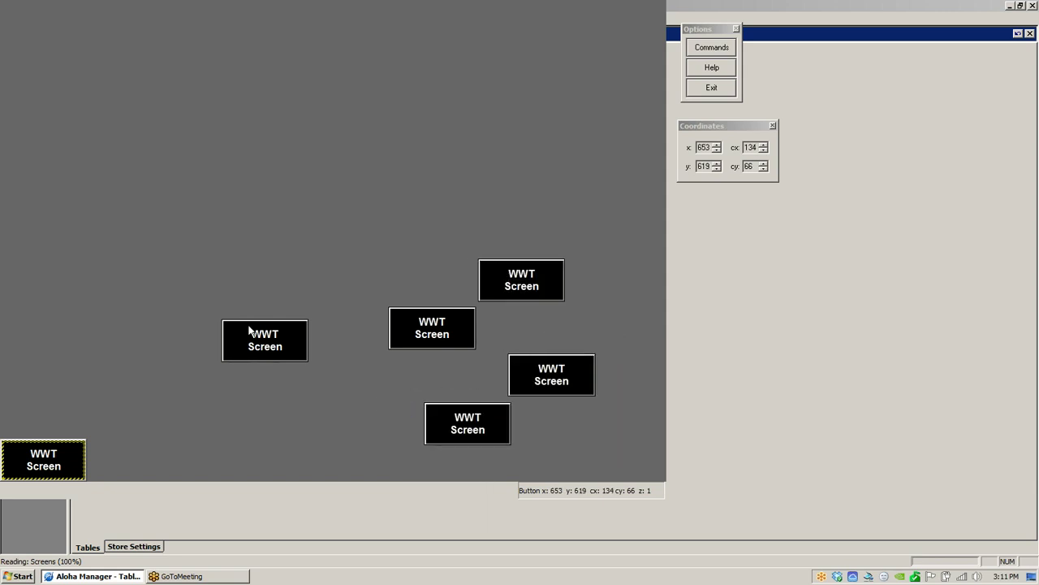
# Line up three of the copies beside the original along the panel's lower edge, at about x 141, 285 and 430, y 675.
pyautogui.moveTo(250, 338); pyautogui.dragTo(119, 458)
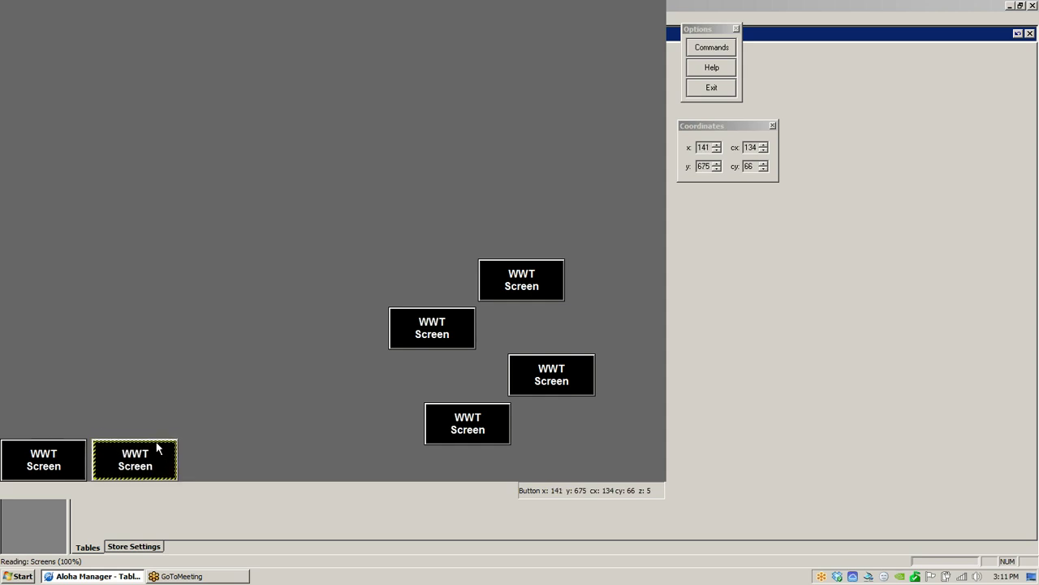
pyautogui.moveTo(427, 326); pyautogui.dragTo(224, 458)
pyautogui.moveTo(468, 422); pyautogui.dragTo(323, 458)
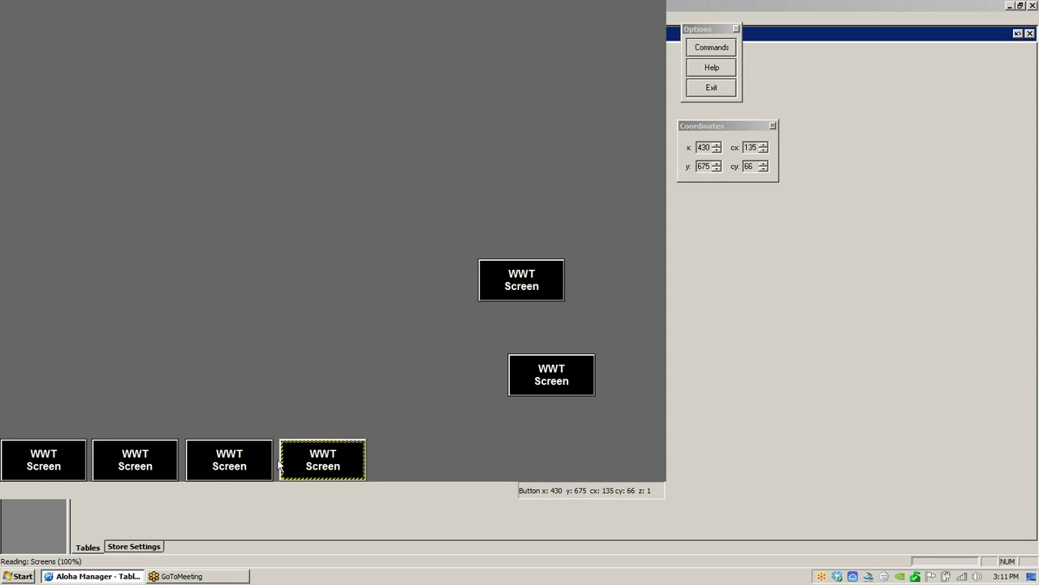
# Change the function of the second button in the bottom row to Combine Tables.
pyautogui.click(128, 469)
pyautogui.doubleClick(127, 470)
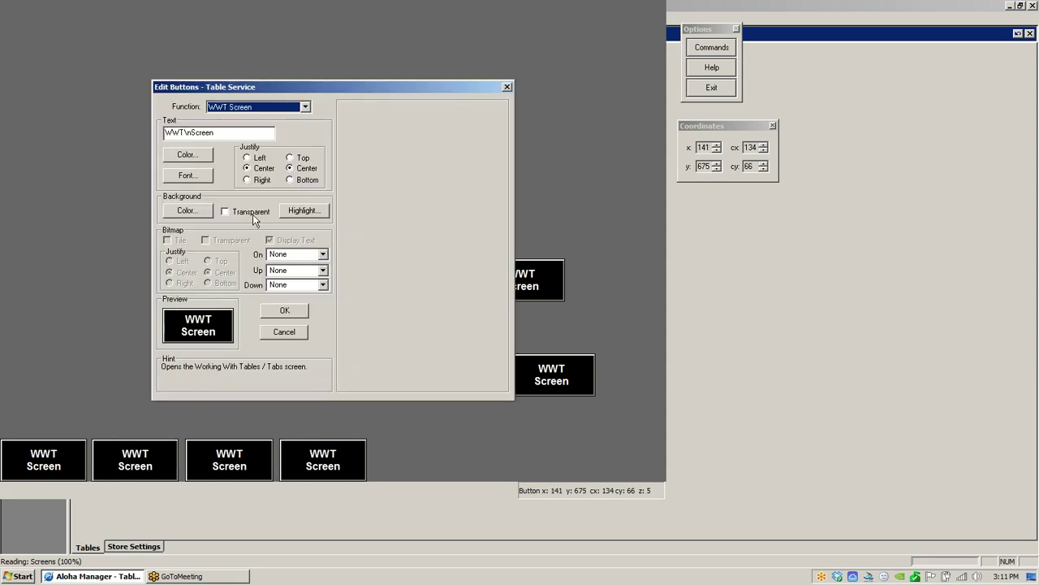
pyautogui.click(306, 107)
pyautogui.moveTo(307, 193); pyautogui.dragTo(305, 130)
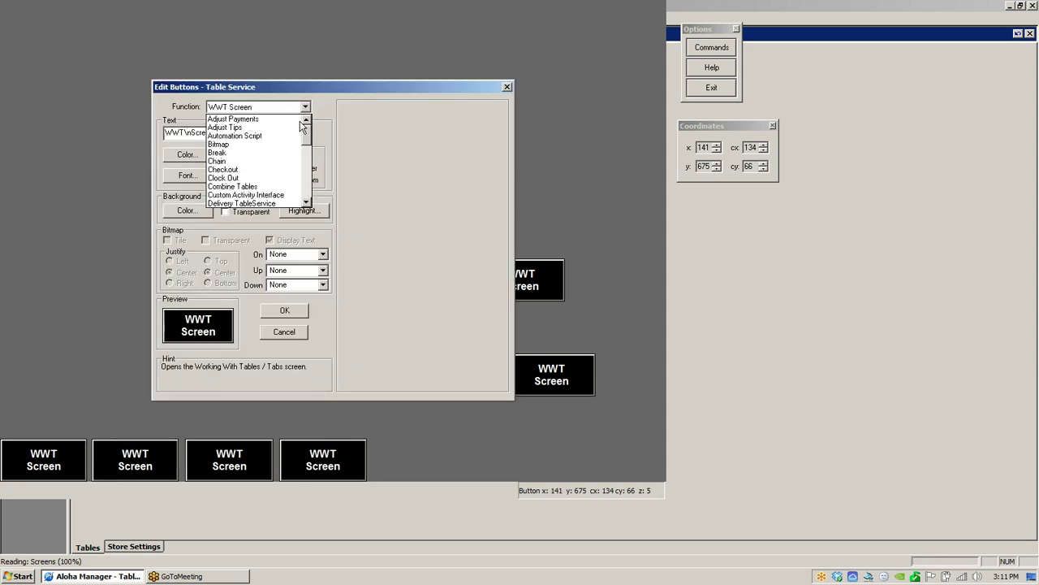
pyautogui.click(250, 186)
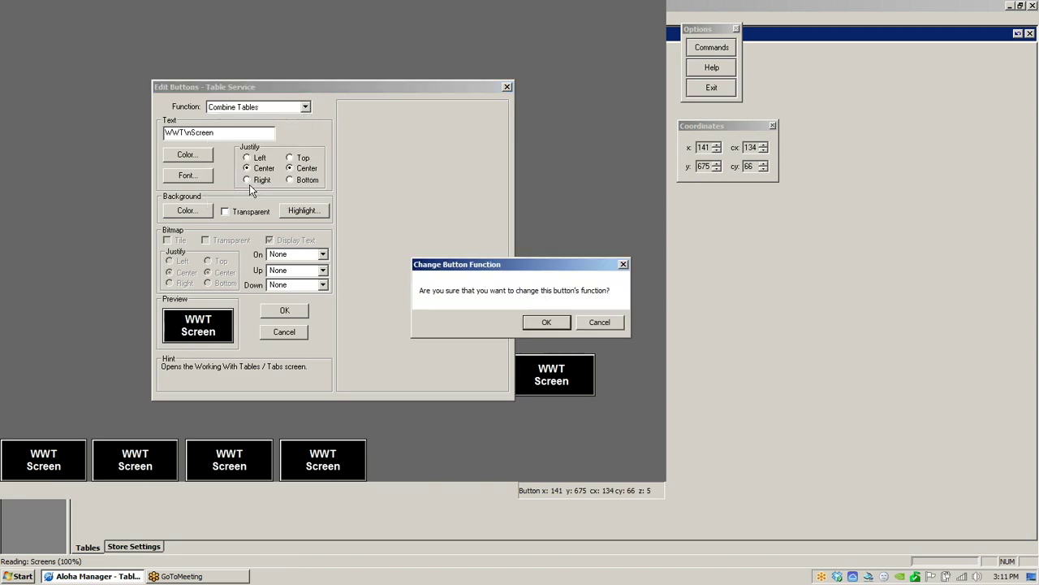
pyautogui.press('Return')
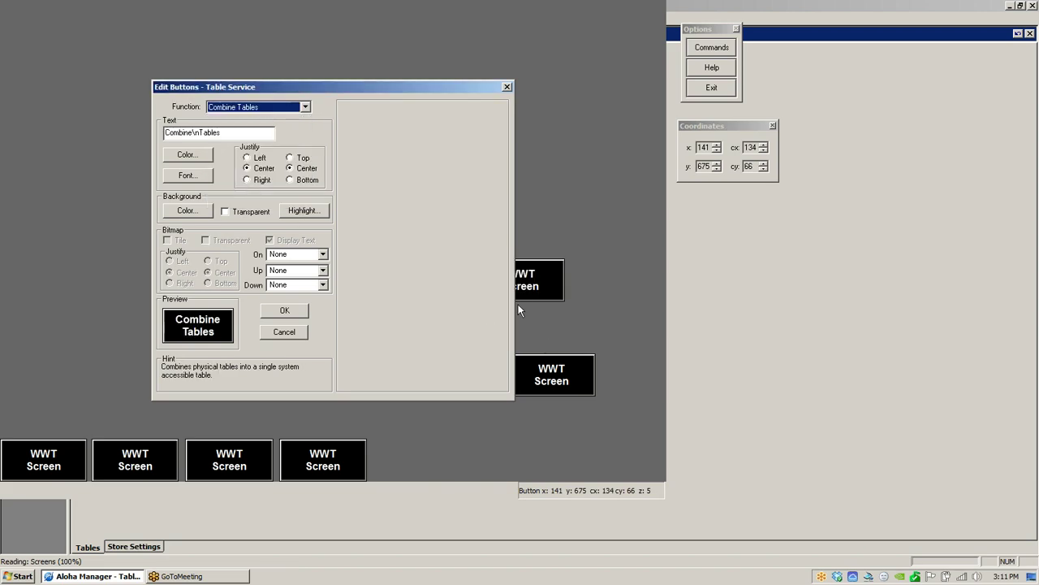
# Give the Combine Tables button a teal background and accept the button settings.
pyautogui.click(192, 212)
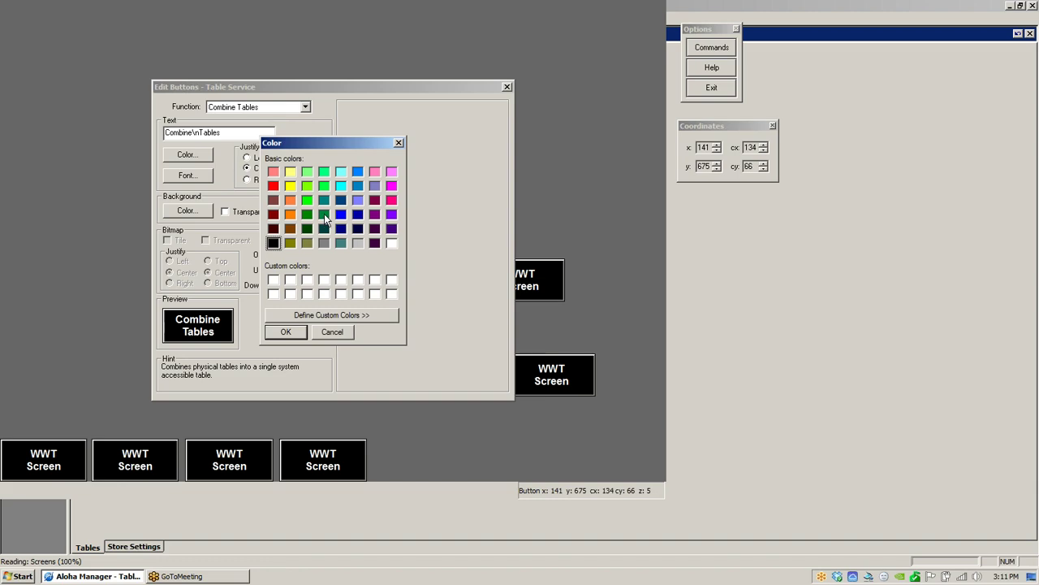
pyautogui.click(325, 199)
pyautogui.click(284, 333)
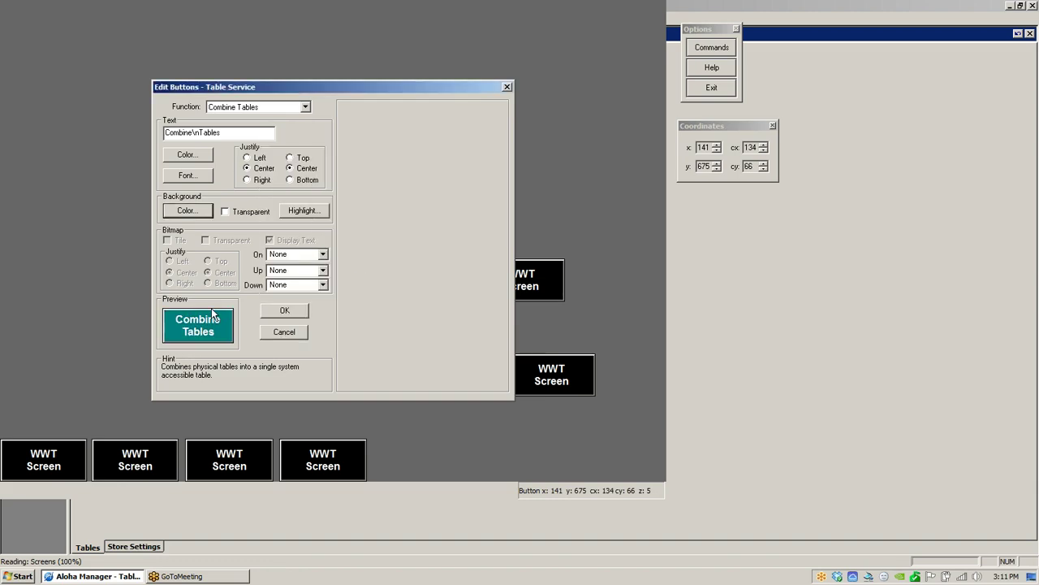
pyautogui.click(285, 310)
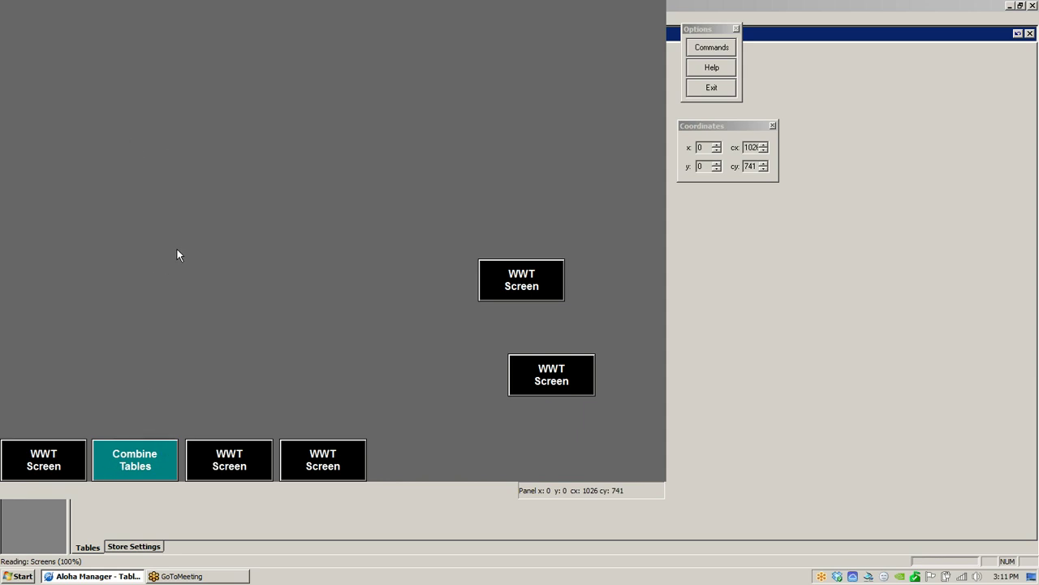
# Change the function of the third button in the bottom row to Detach Tables.
pyautogui.doubleClick(230, 462)
pyautogui.click(305, 107)
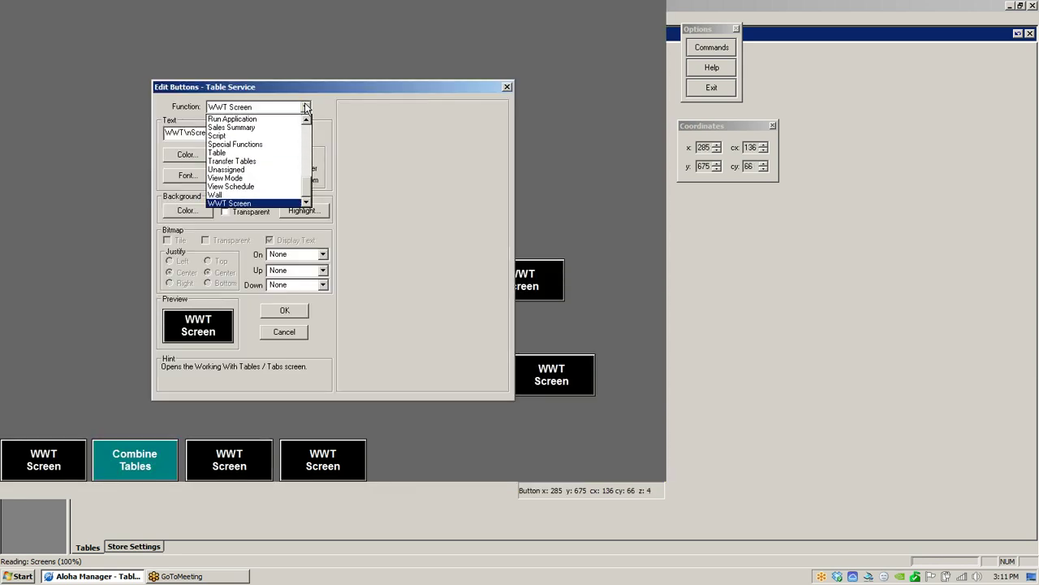
pyautogui.moveTo(311, 172); pyautogui.dragTo(317, 145)
pyautogui.click(231, 186)
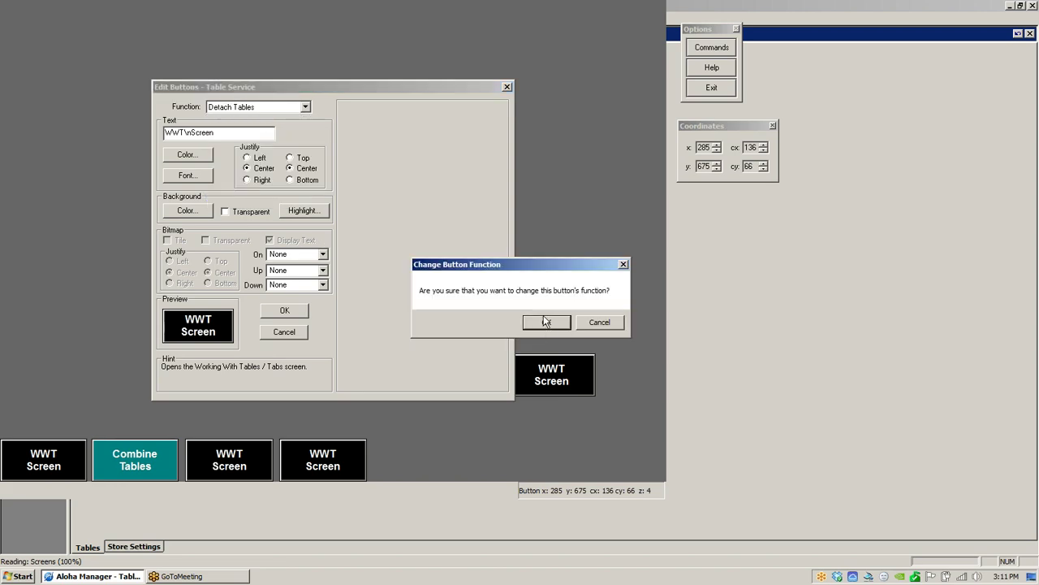
pyautogui.press('Return')
# Give the Detach Tables button a teal background and accept the button settings.
pyautogui.click(187, 211)
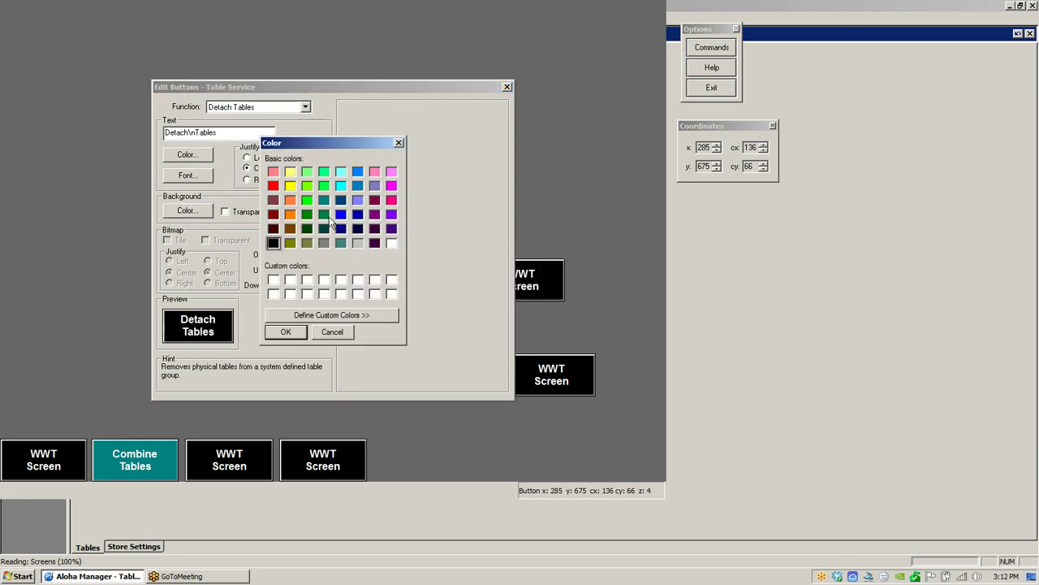
pyautogui.click(324, 200)
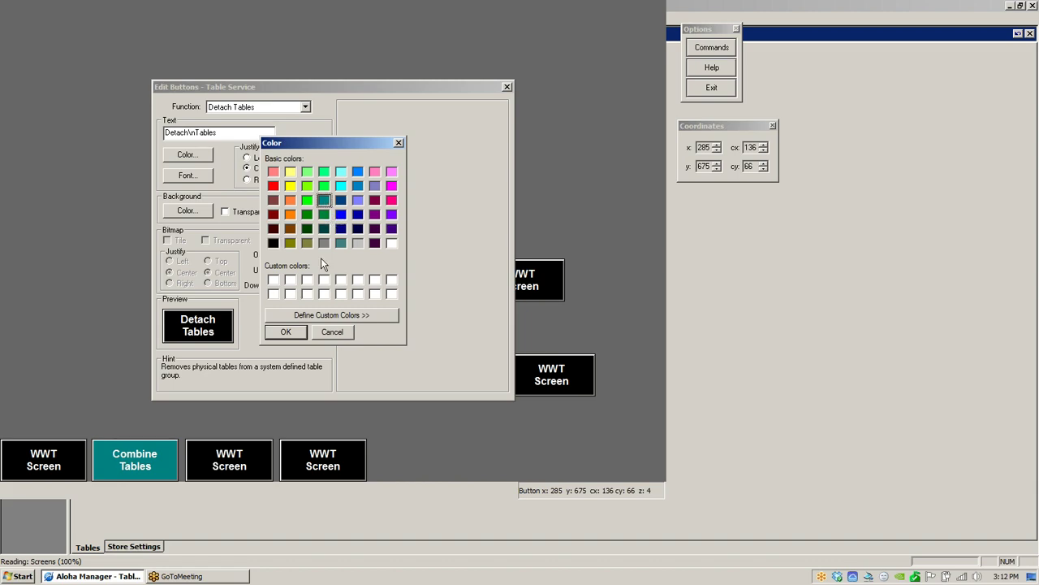
pyautogui.click(290, 333)
pyautogui.click(293, 306)
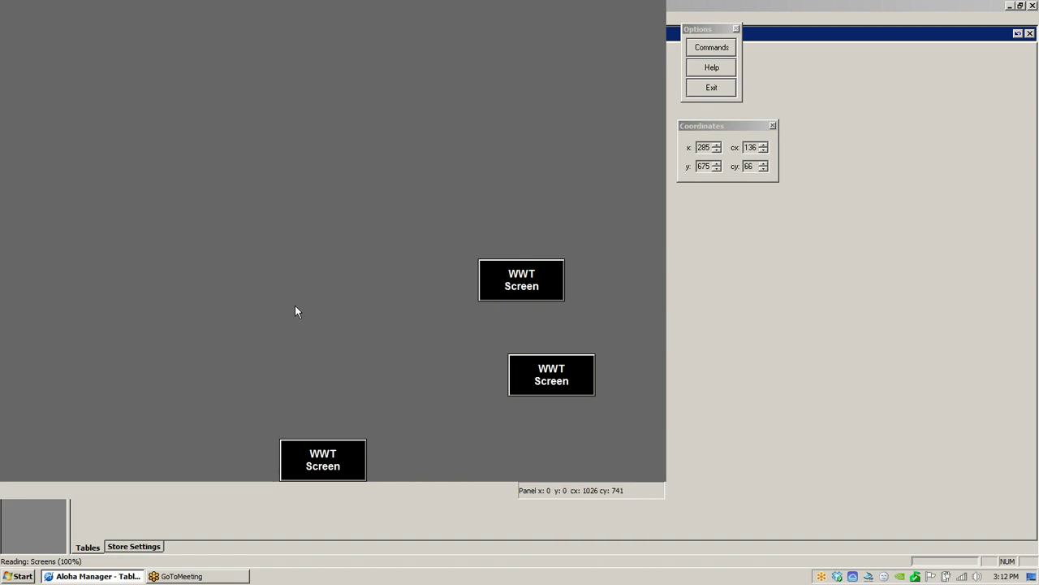
# Change the fourth button in the bottom row to the View Mode function with the View Owner toggle.
pyautogui.doubleClick(337, 473)
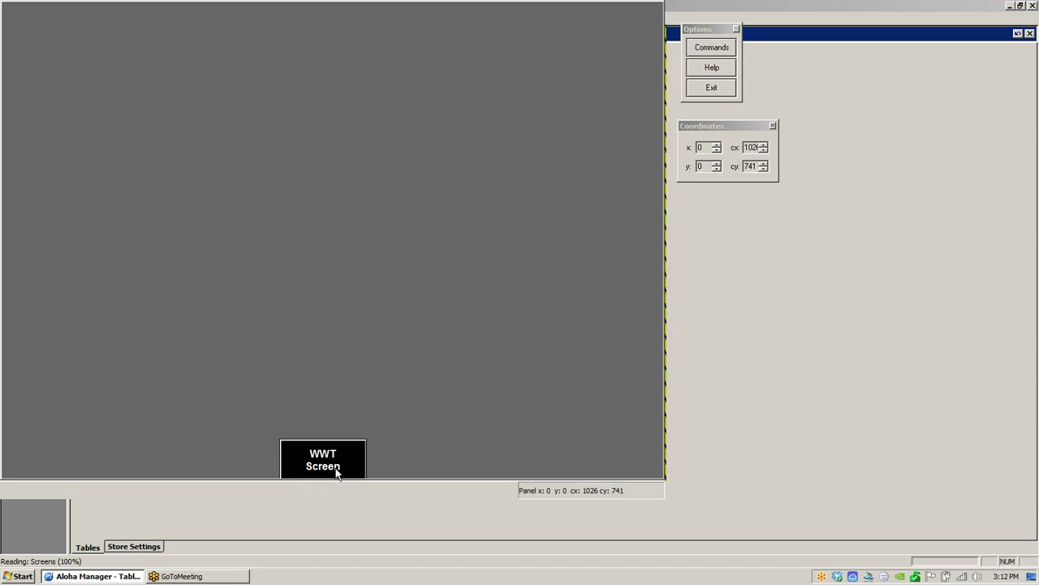
pyautogui.click(305, 107)
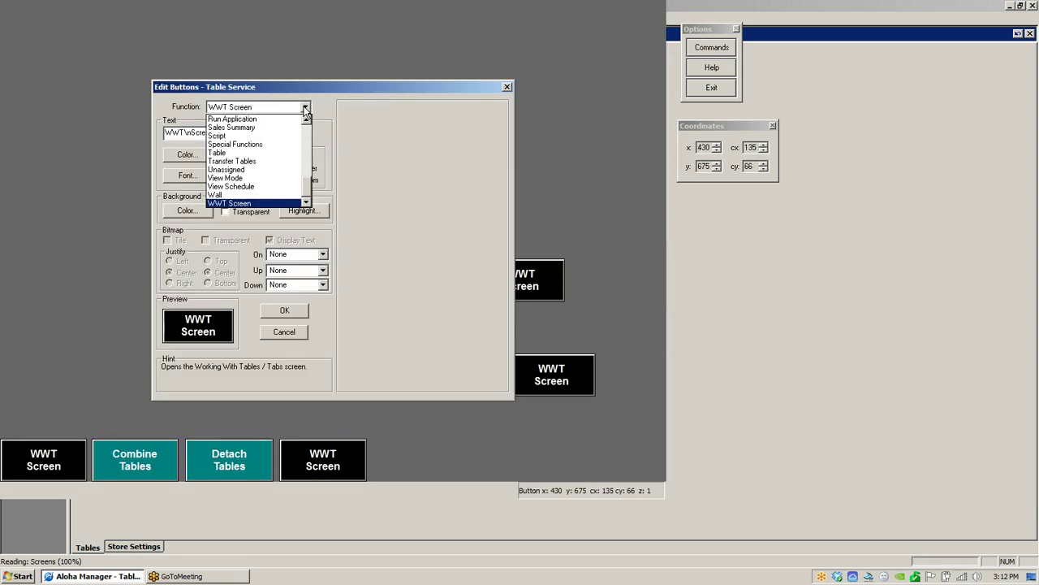
pyautogui.click(248, 178)
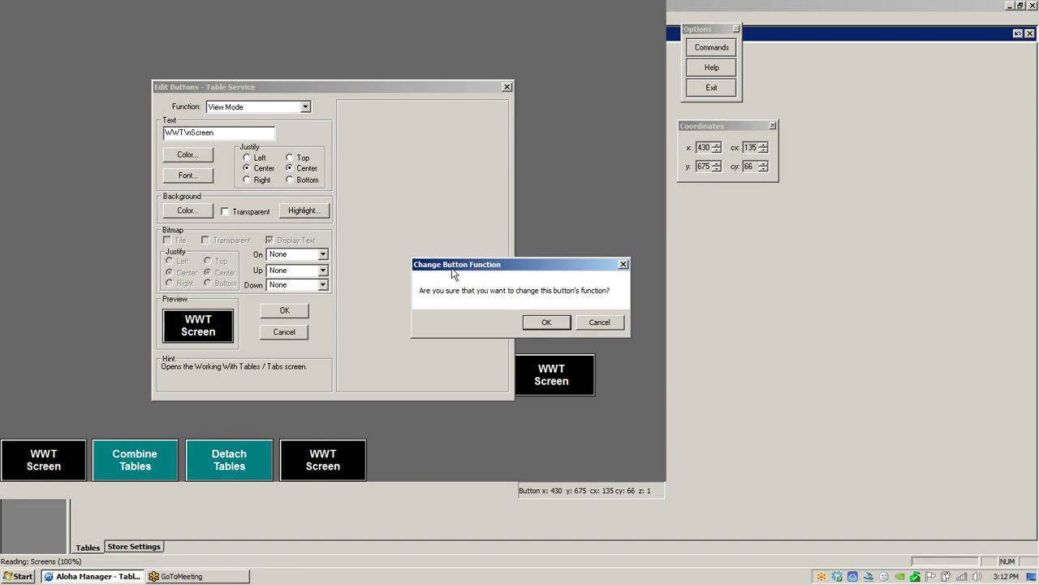
pyautogui.click(549, 320)
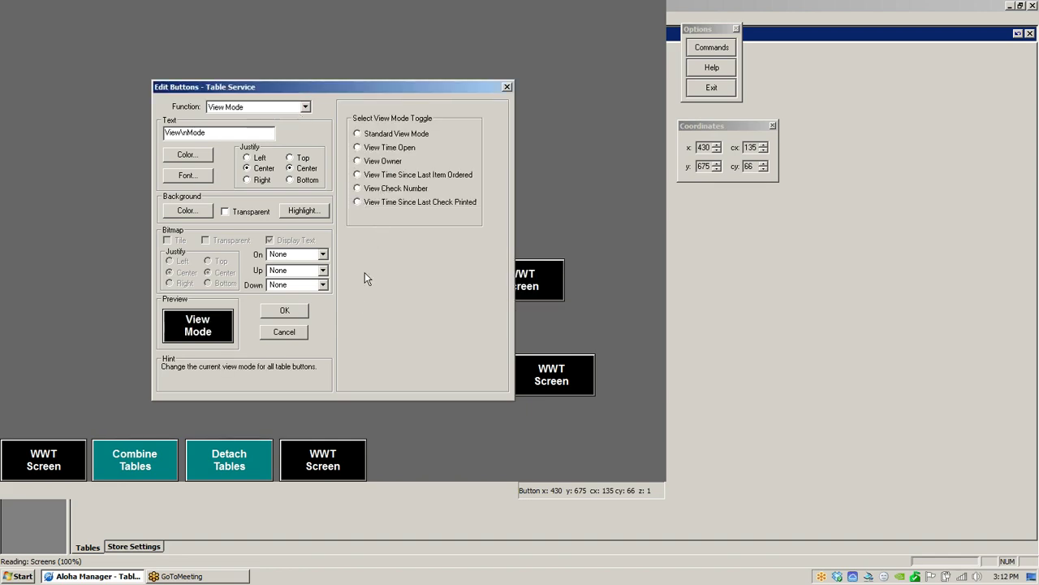
pyautogui.click(359, 161)
# Change the View Mode button's text to View\nOwner.
pyautogui.click(218, 133)
pyautogui.press('BackSpace')
pyautogui.press('BackSpace')
pyautogui.press('BackSpace')
pyautogui.press('BackSpace')
pyautogui.write('Owner')
# Give the View Owner button a teal background and accept the button settings.
pyautogui.click(187, 211)
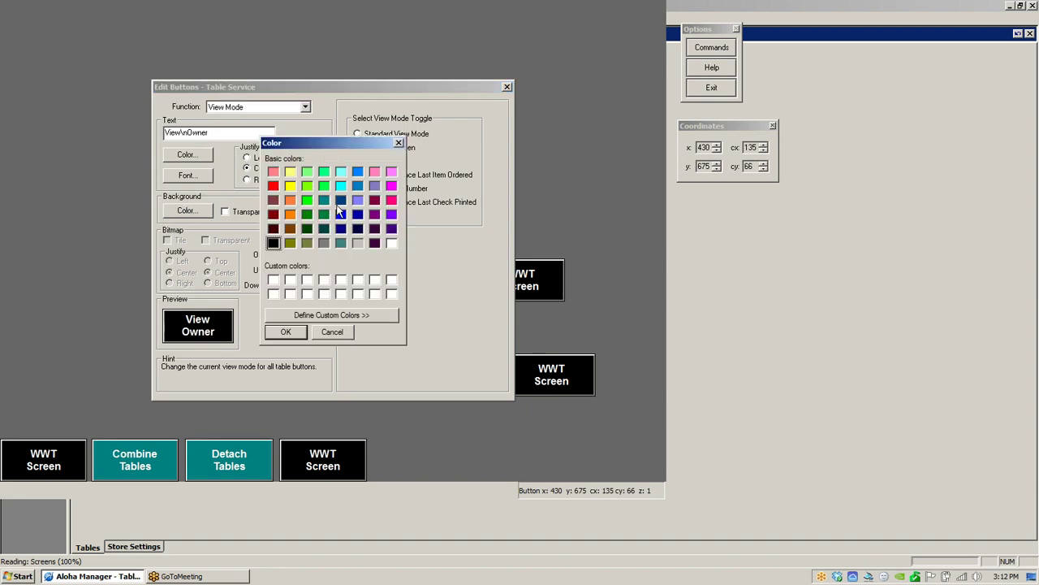
pyautogui.click(324, 200)
pyautogui.click(286, 332)
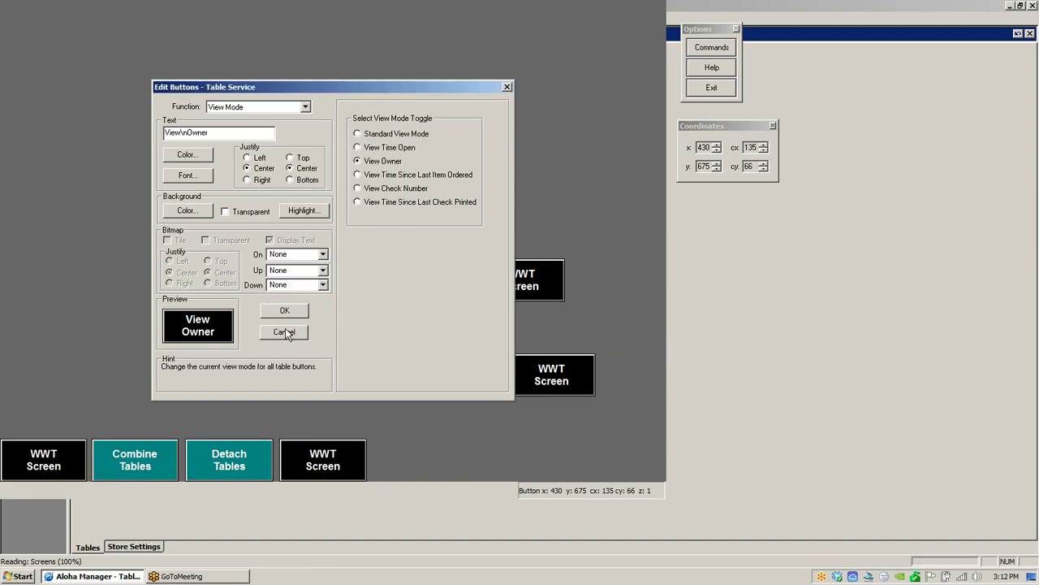
pyautogui.click(292, 311)
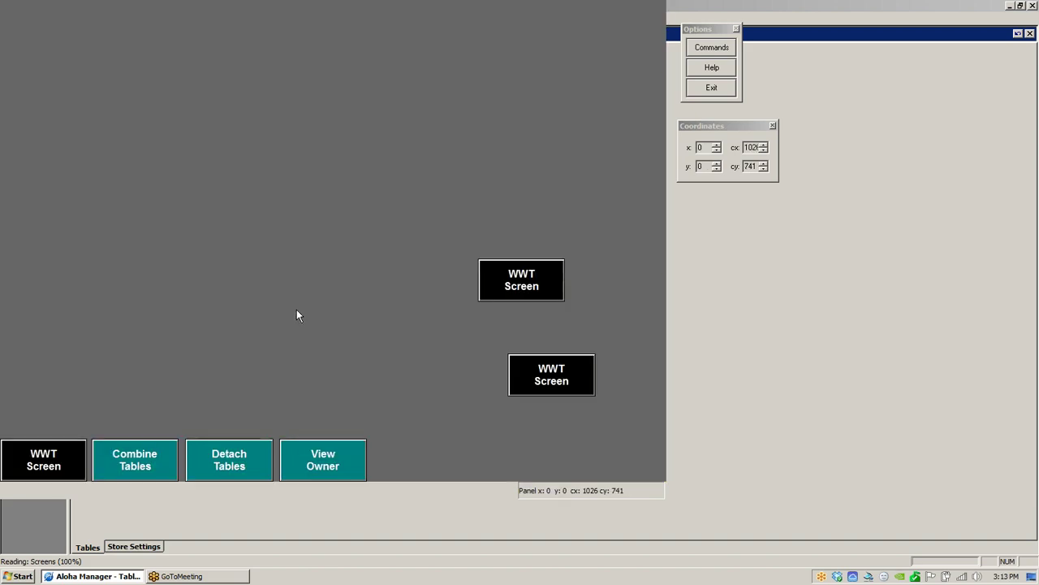
# Set the View Owner button's background to dark blue and accept the button settings.
pyautogui.doubleClick(321, 453)
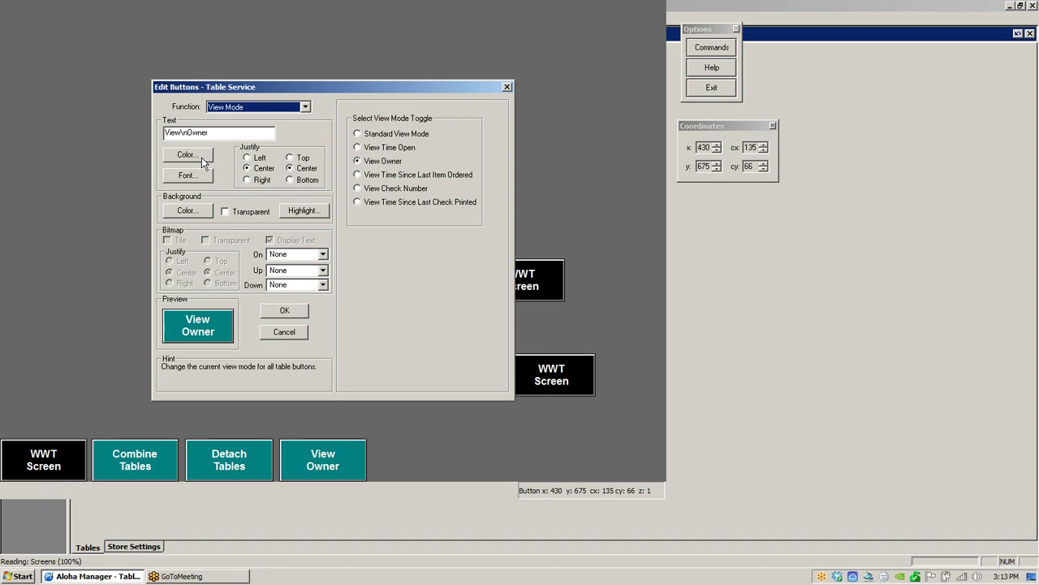
pyautogui.click(196, 213)
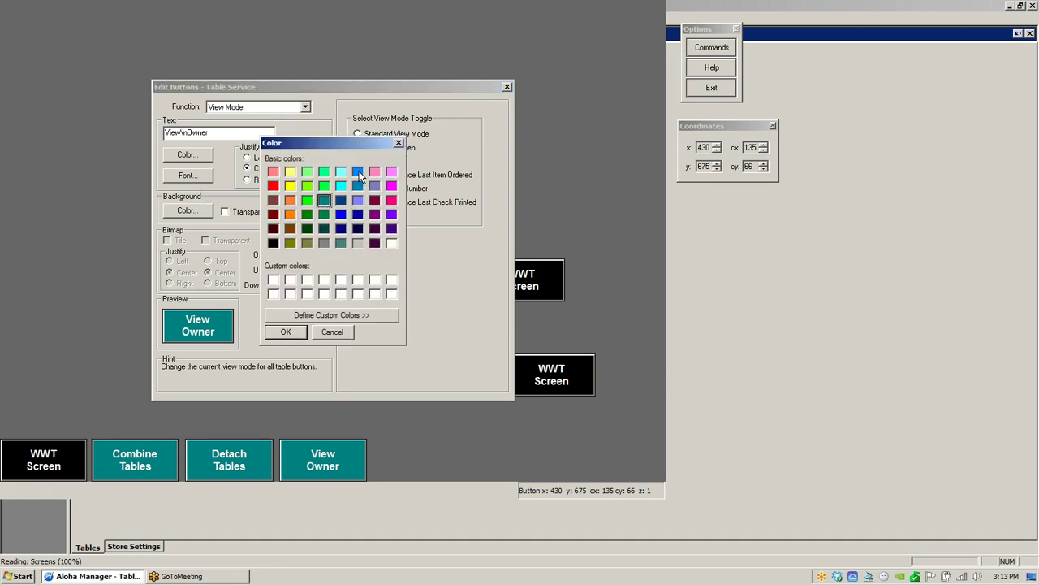
pyautogui.click(358, 213)
pyautogui.click(285, 331)
pyautogui.click(284, 309)
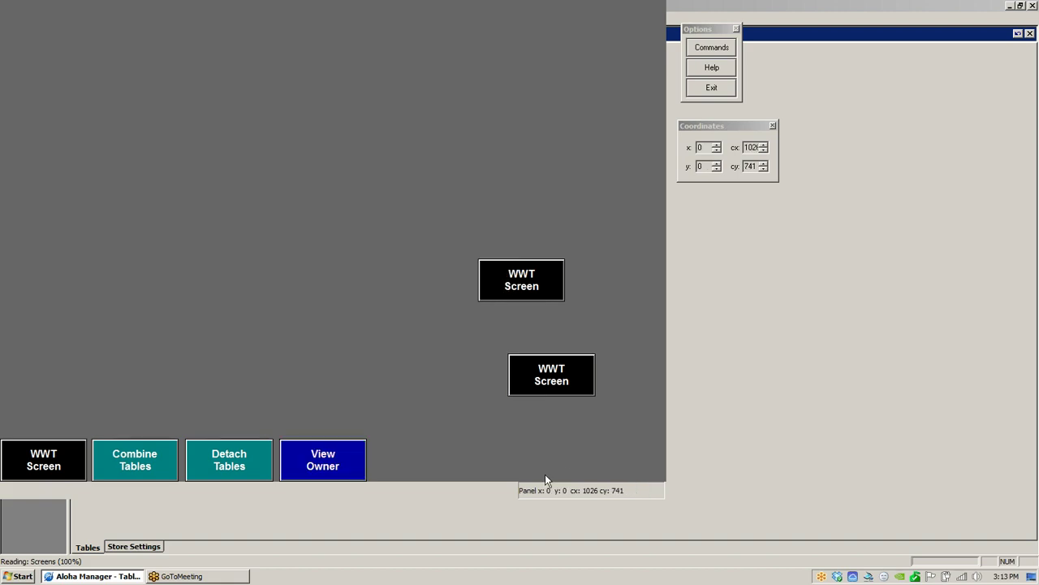
# Move the upper spare WWT Screen button beside View Owner in the bottom row and assign View Mode with the View Time Open toggle.
pyautogui.moveTo(515, 273); pyautogui.dragTo(420, 459)
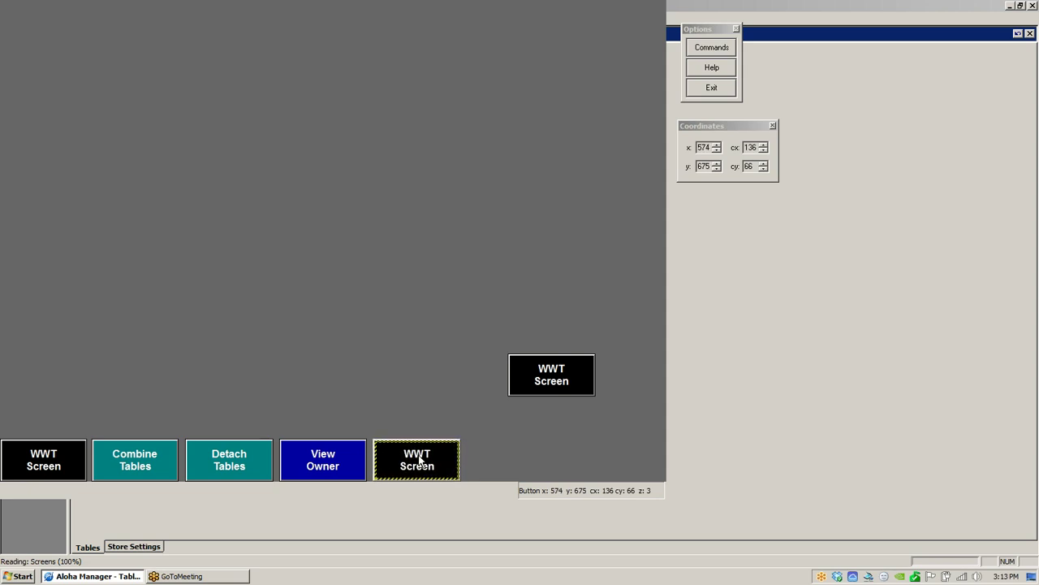
pyautogui.doubleClick(422, 460)
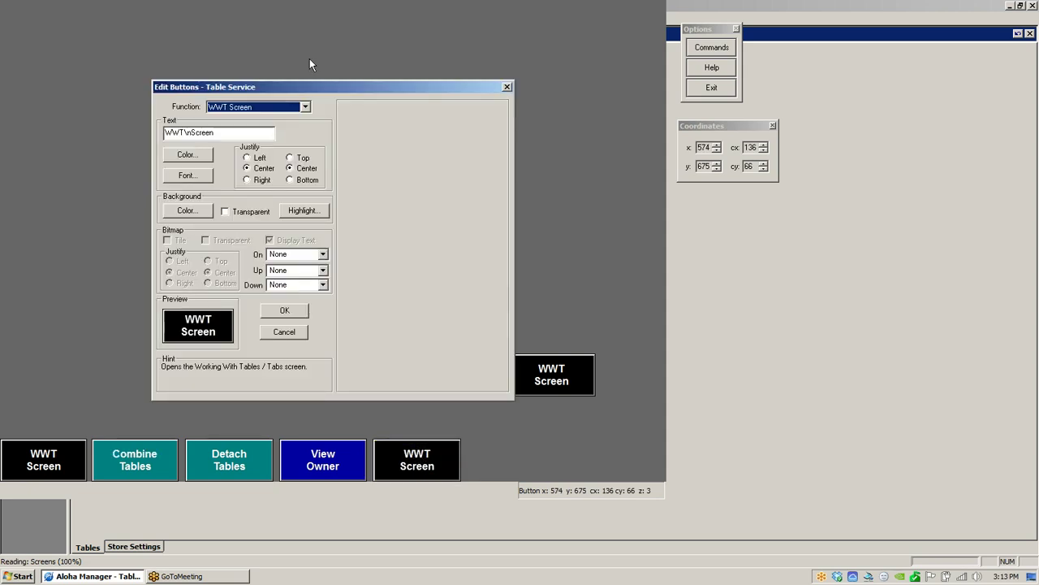
pyautogui.click(305, 106)
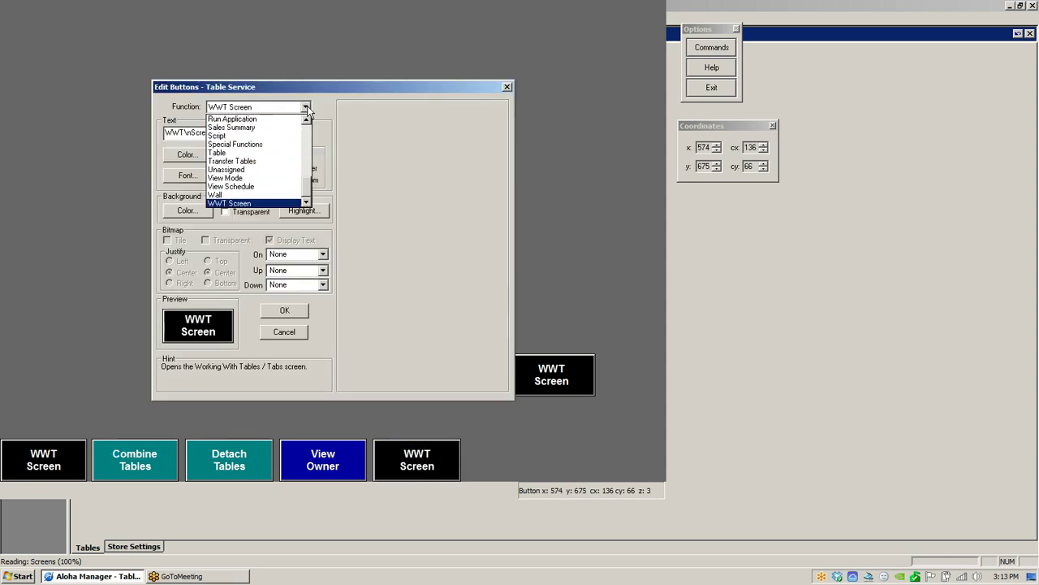
pyautogui.click(254, 176)
pyautogui.click(529, 321)
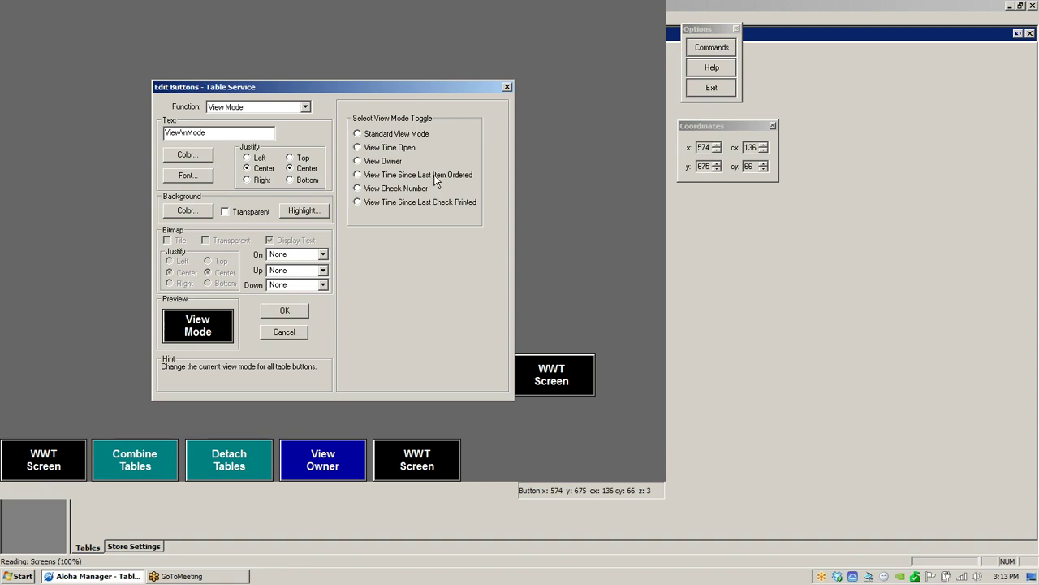
pyautogui.click(412, 148)
# Change the fifth button's text to View Time\nOpened.
pyautogui.press('BackSpace')
pyautogui.press('BackSpace')
pyautogui.press('BackSpace')
pyautogui.press('BackSpace')
pyautogui.press('BackSpace')
pyautogui.write('T')
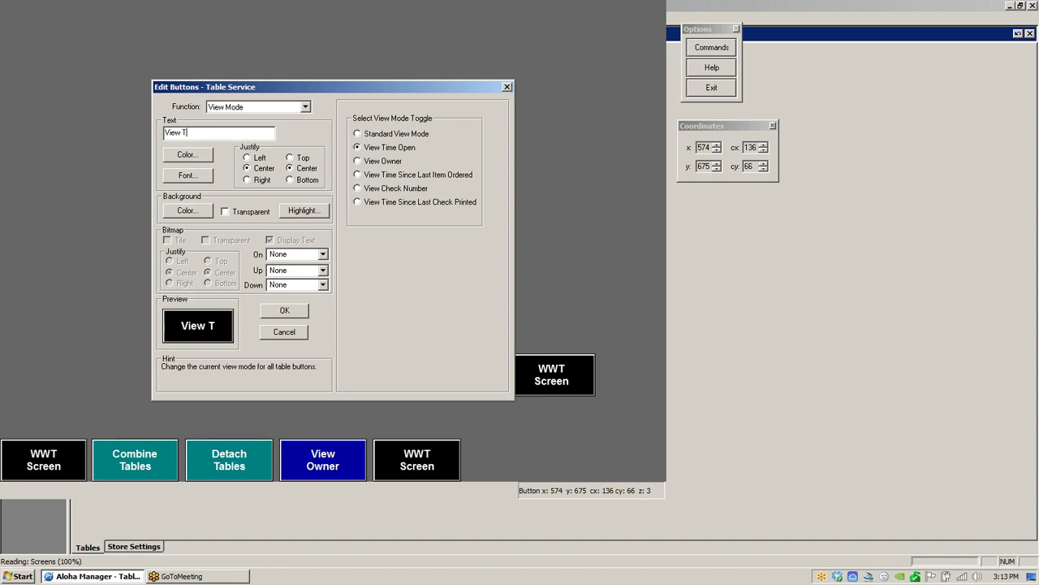
pyautogui.write('ime\\n')
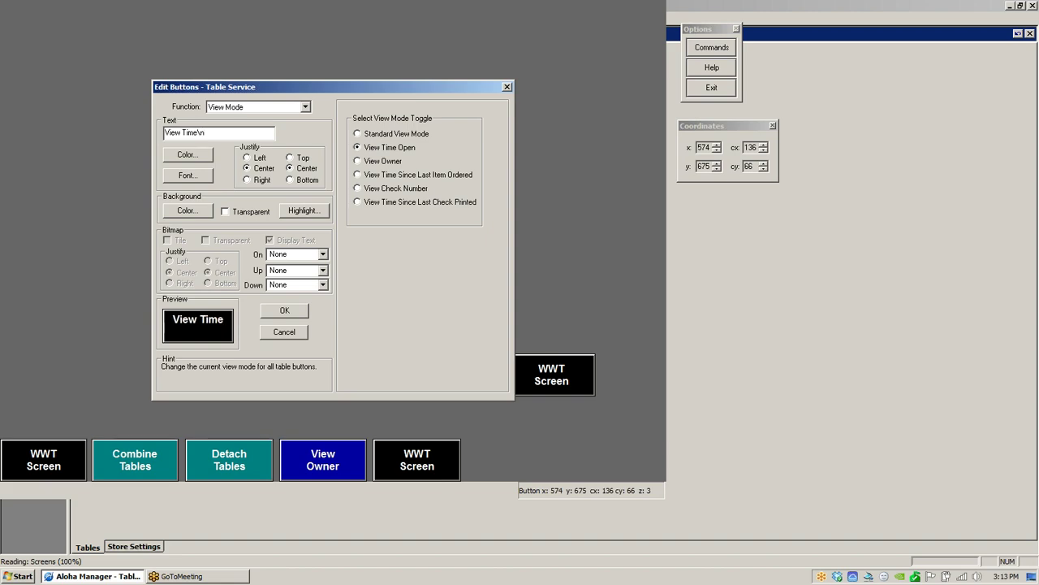
pyautogui.write('Opened')
# Give the View Time Opened button a medium blue background and accept the button settings.
pyautogui.click(201, 209)
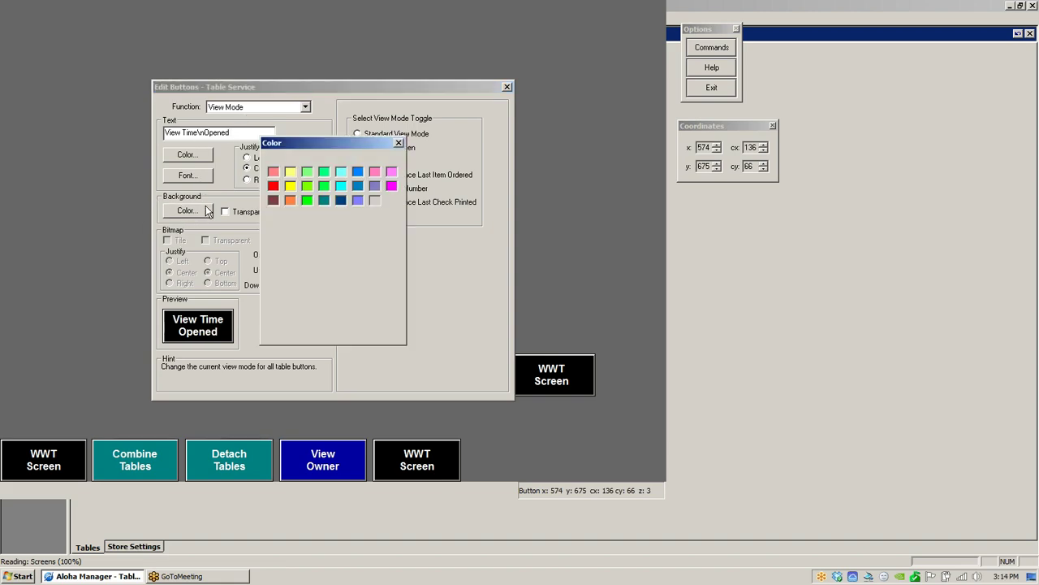
pyautogui.click(361, 189)
pyautogui.click(286, 332)
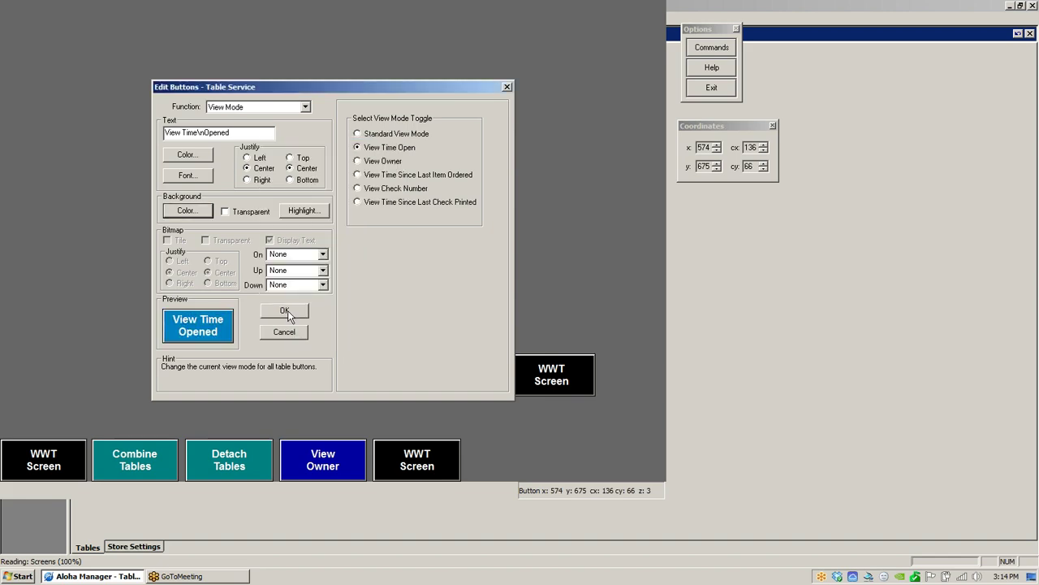
pyautogui.click(288, 310)
pyautogui.hotkey('ctrl', 'v')
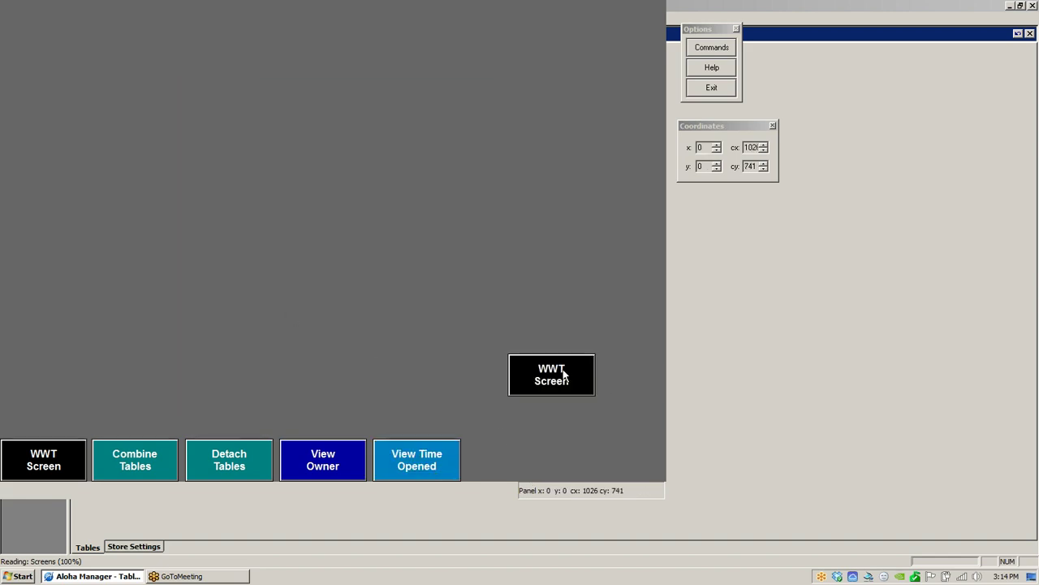
# Move the remaining spare WWT Screen button beside View Time Opened in the bottom row and change its function to Adjust Tips.
pyautogui.moveTo(564, 371); pyautogui.dragTo(522, 457)
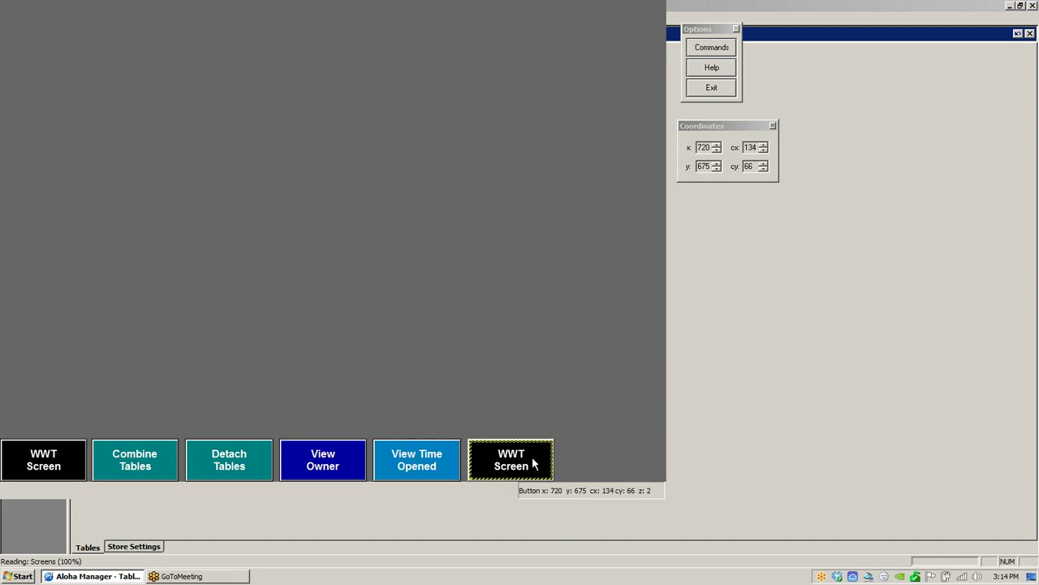
pyautogui.doubleClick(513, 466)
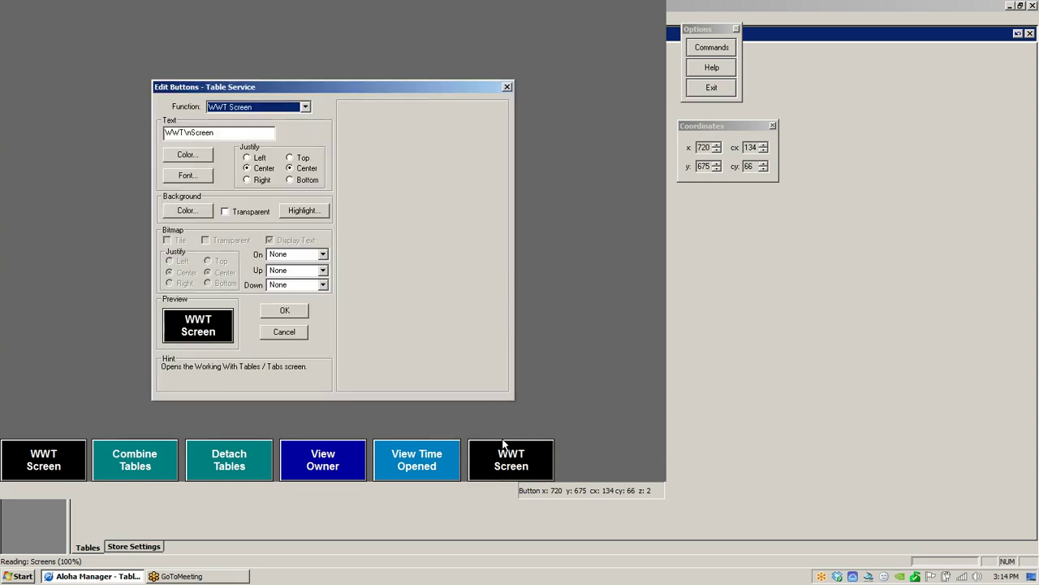
pyautogui.click(305, 106)
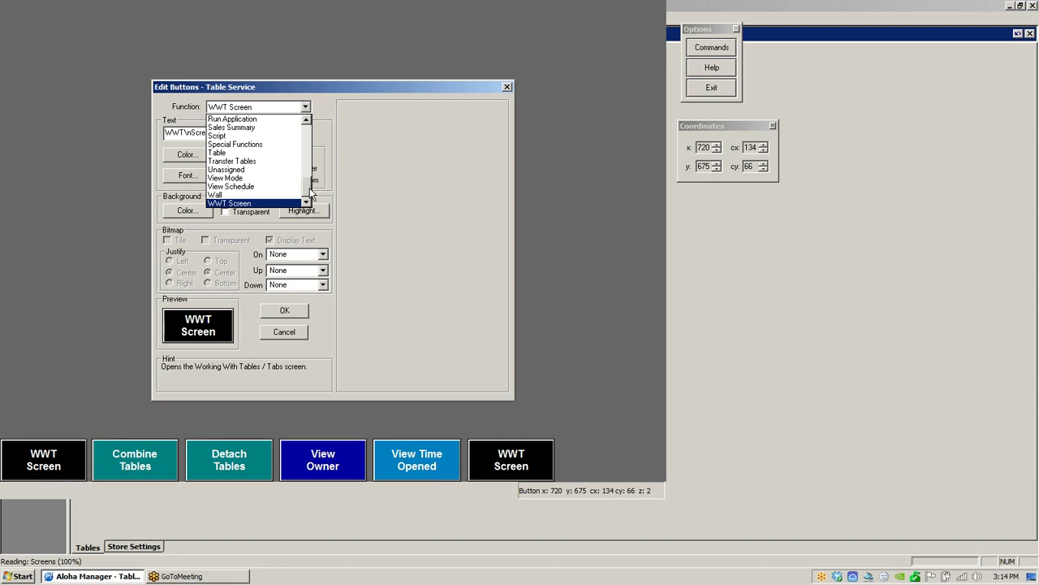
pyautogui.moveTo(309, 188); pyautogui.dragTo(314, 126)
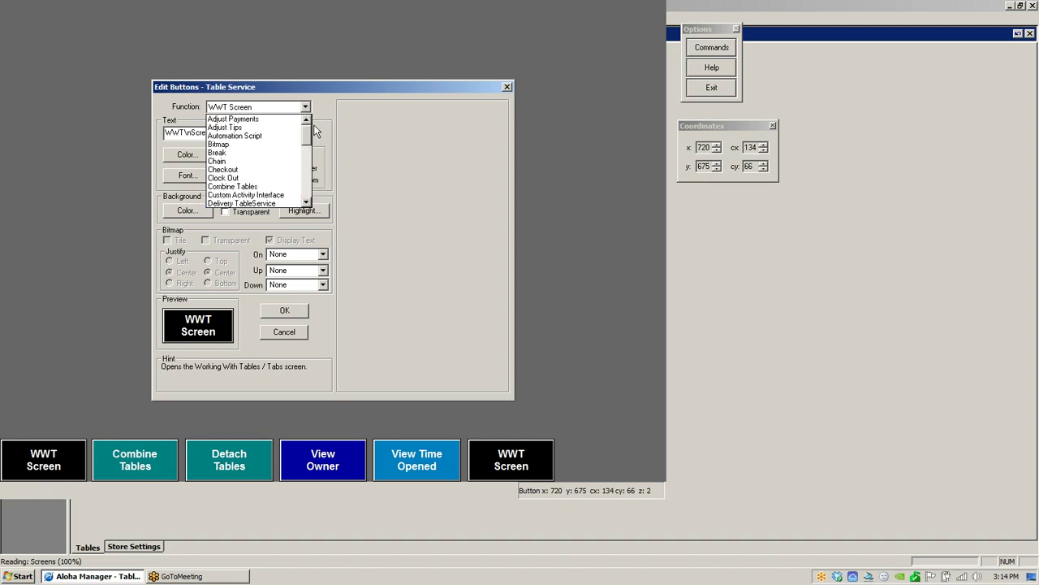
pyautogui.click(252, 127)
pyautogui.click(546, 322)
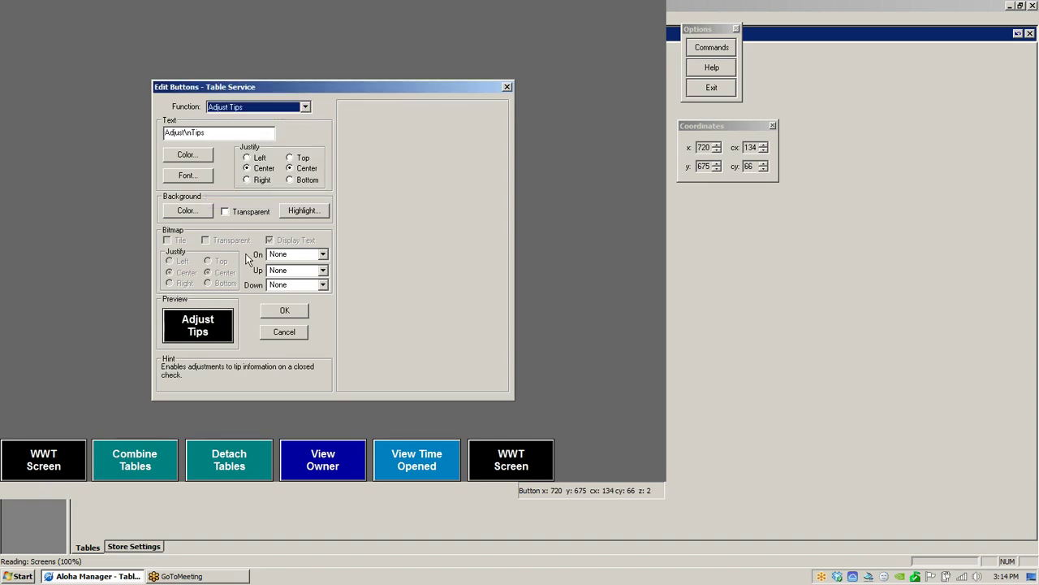
# Give the Adjust Tips button a maroon background and accept the button settings.
pyautogui.click(188, 210)
pyautogui.click(375, 200)
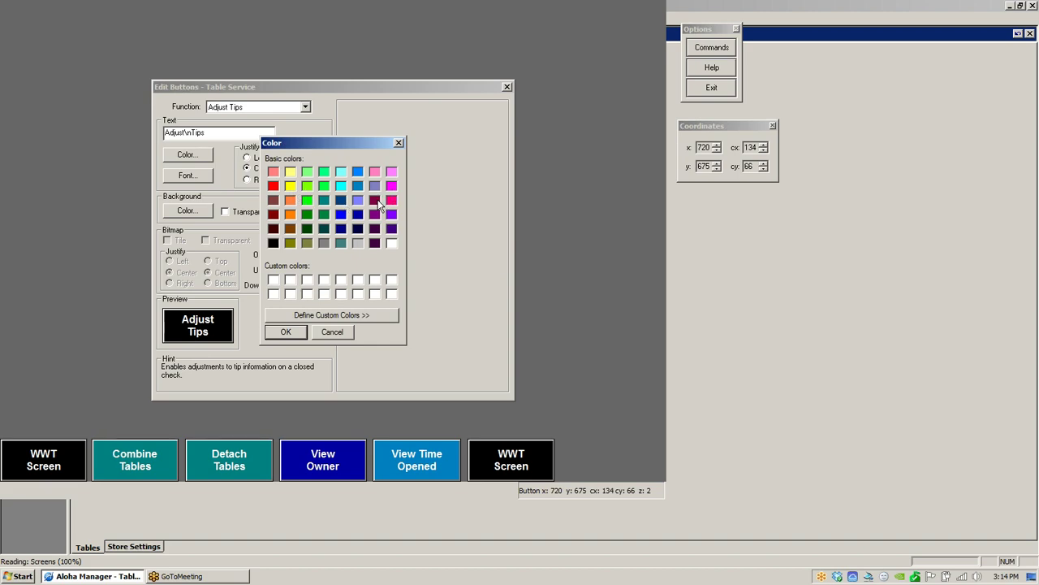
pyautogui.click(285, 334)
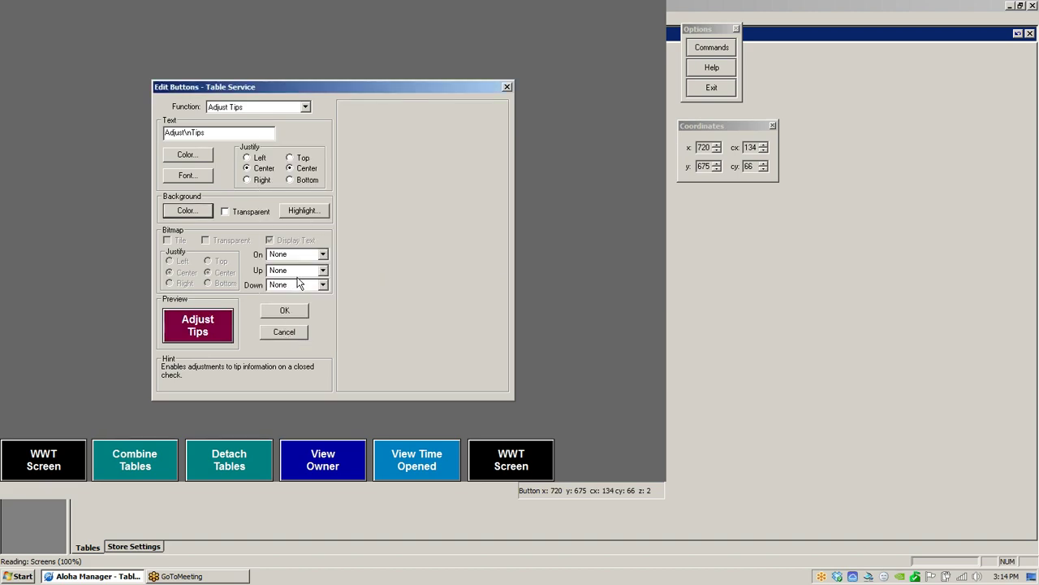
pyautogui.click(292, 307)
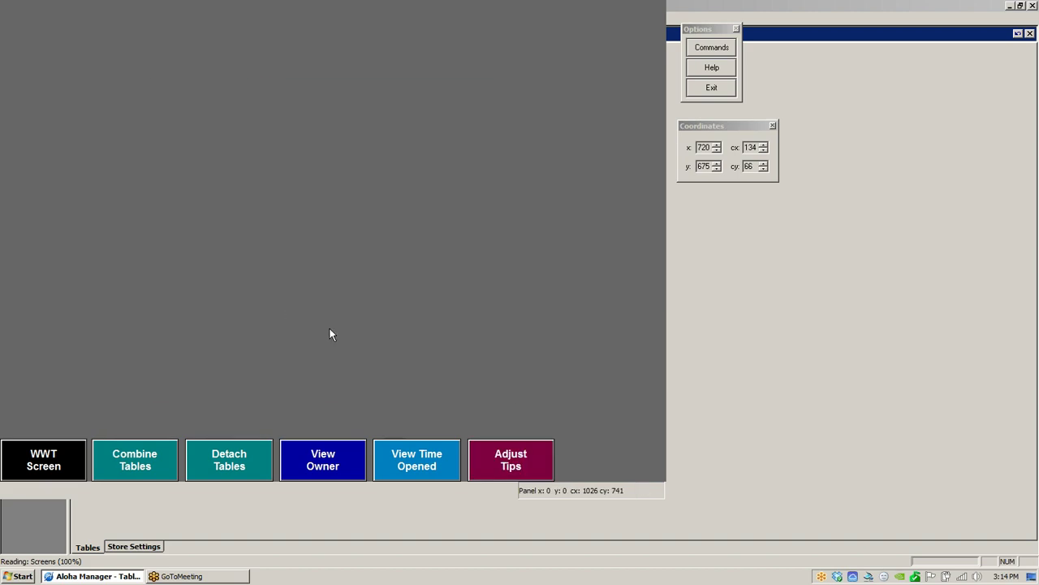
# Duplicate the Adjust Tips button, place the copy at the end of the bottom row, and shift the original slightly toward it.
pyautogui.rightClick(515, 464)
pyautogui.click(536, 491)
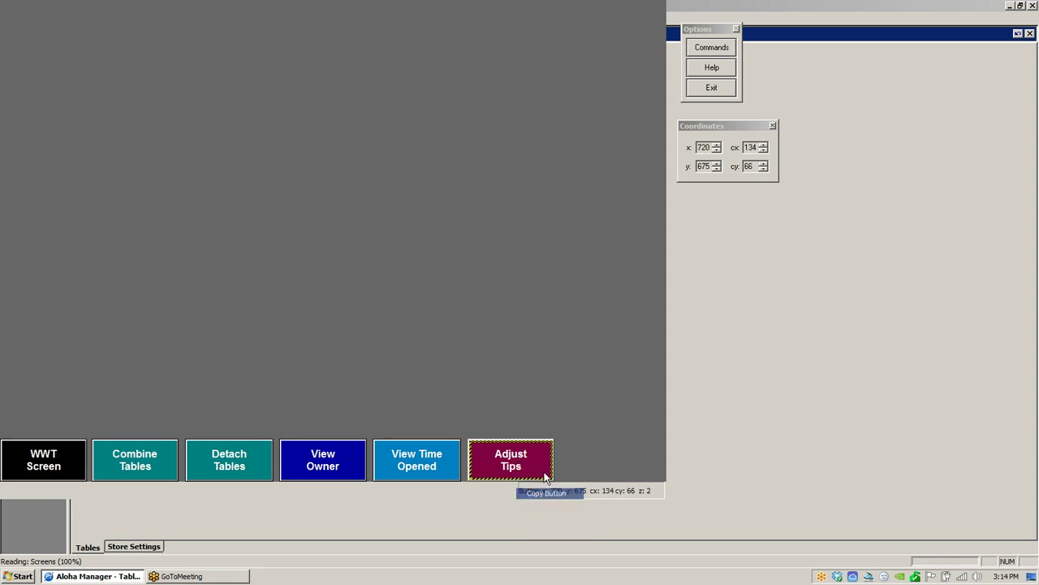
pyautogui.rightClick(533, 349)
pyautogui.click(568, 365)
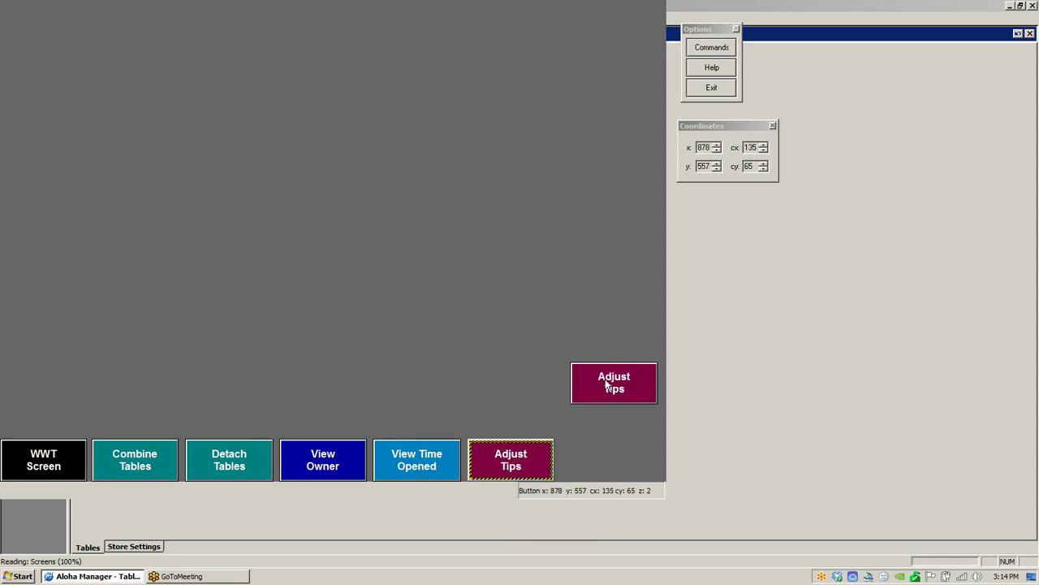
pyautogui.moveTo(615, 377); pyautogui.dragTo(617, 451)
pyautogui.moveTo(534, 462); pyautogui.dragTo(591, 462)
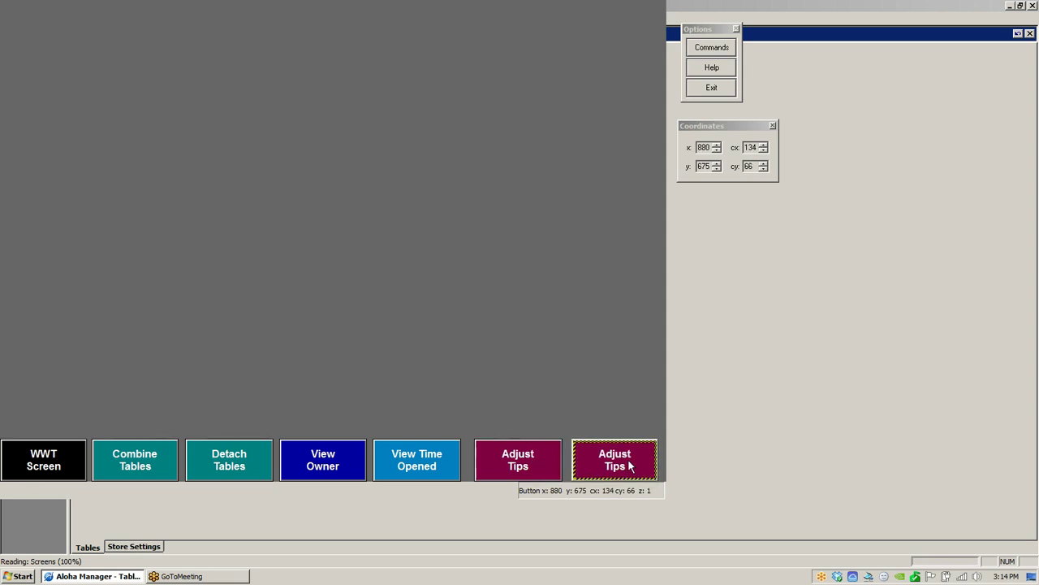
# Open the function choices for the copied Adjust Tips button at the end of the bottom row.
pyautogui.doubleClick(626, 462)
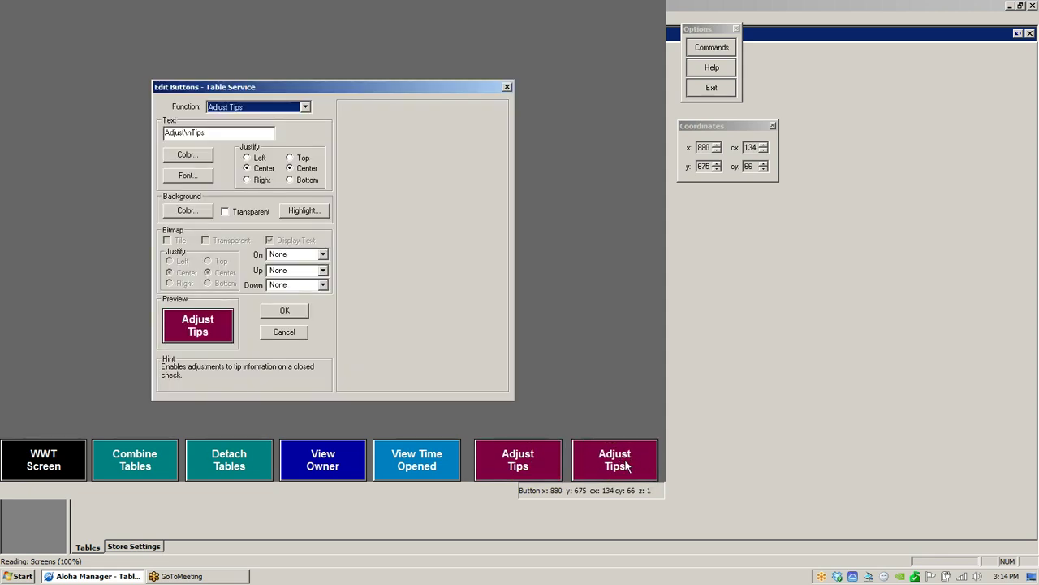
pyautogui.click(305, 106)
pyautogui.scroll(1, 309, 140)
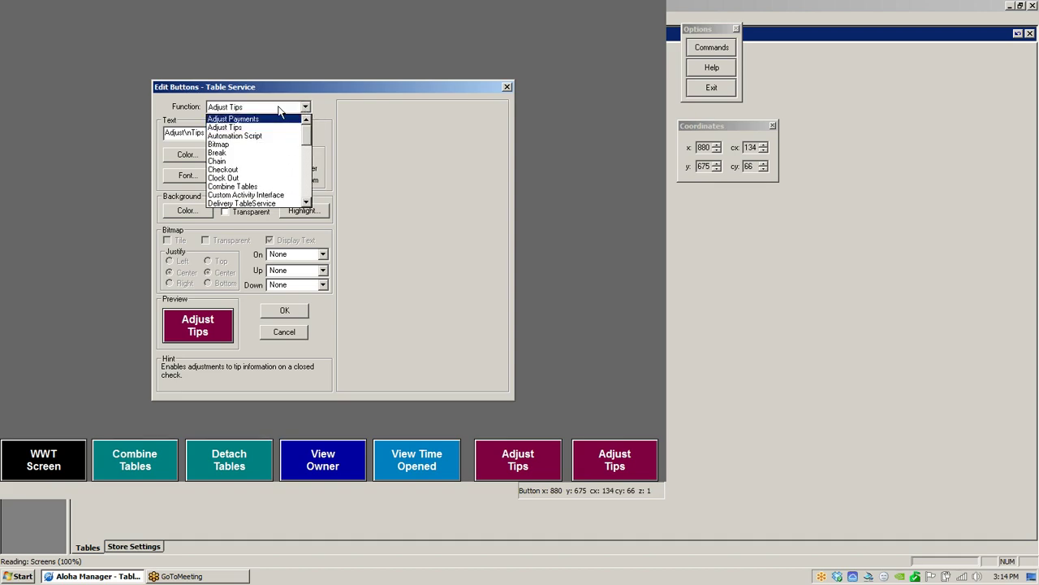